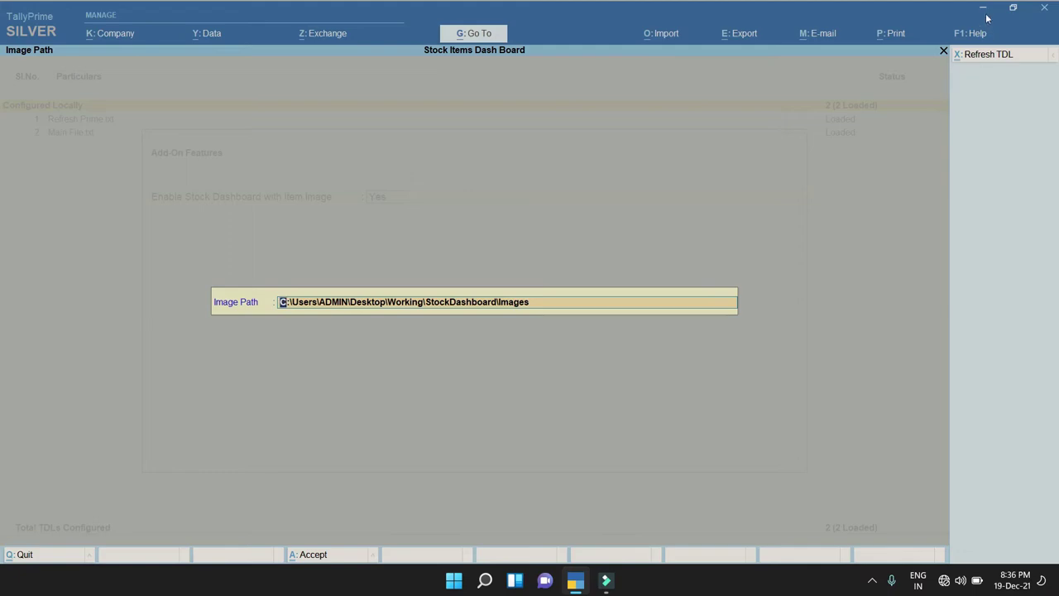
Switch to the desktop, open Working\StockDashboard\Images in File Explorer and copy the folder's full path.
left_click(984, 9)
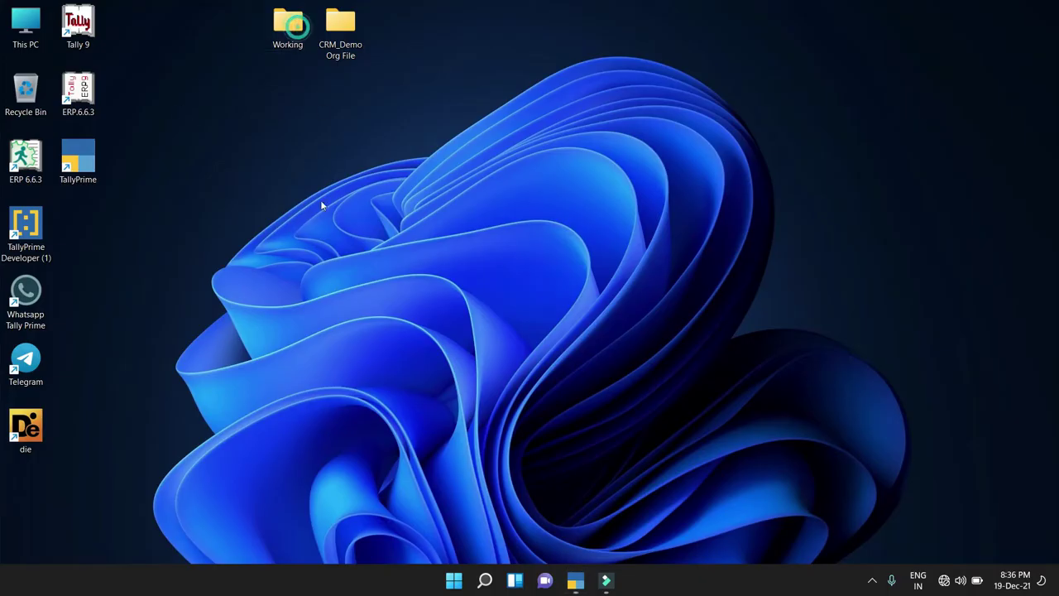
double_click(288, 25)
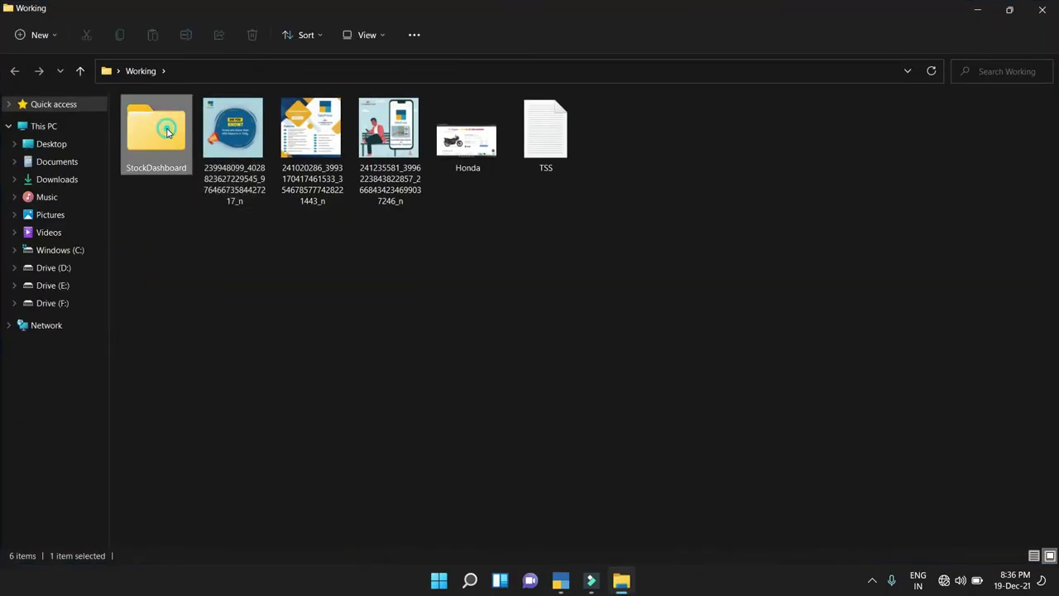
double_click(165, 130)
double_click(239, 160)
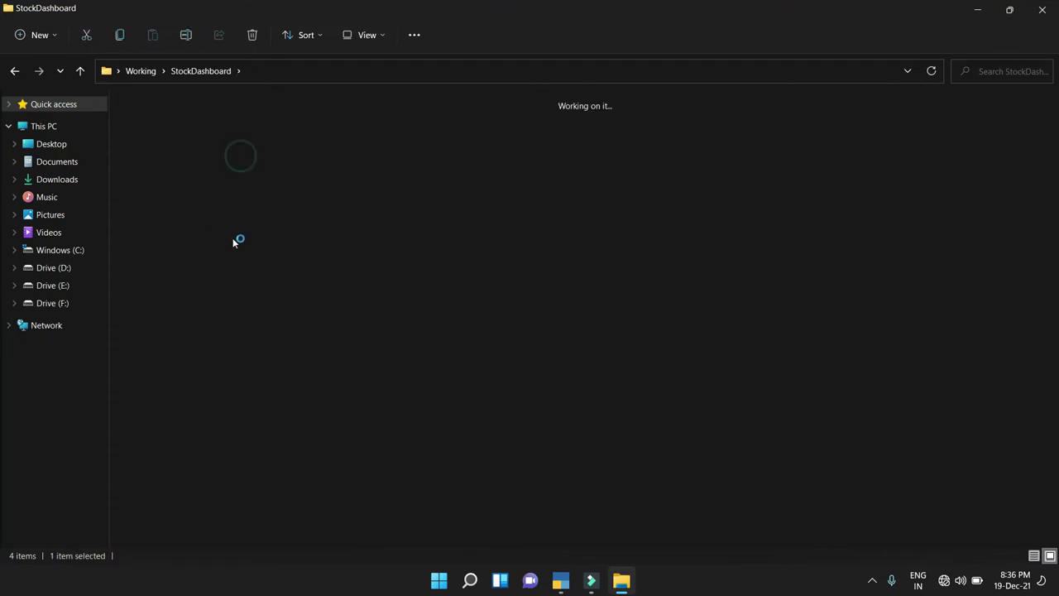
left_click(309, 71)
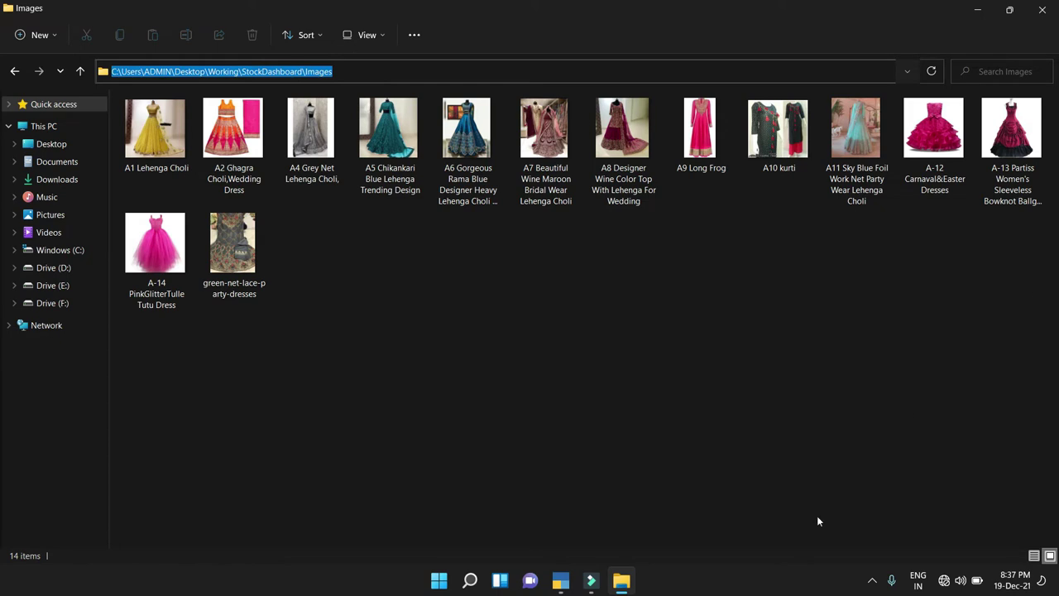
Switch to TallyPrime and try to replace the Image Path with the copied folder path.
left_click(560, 581)
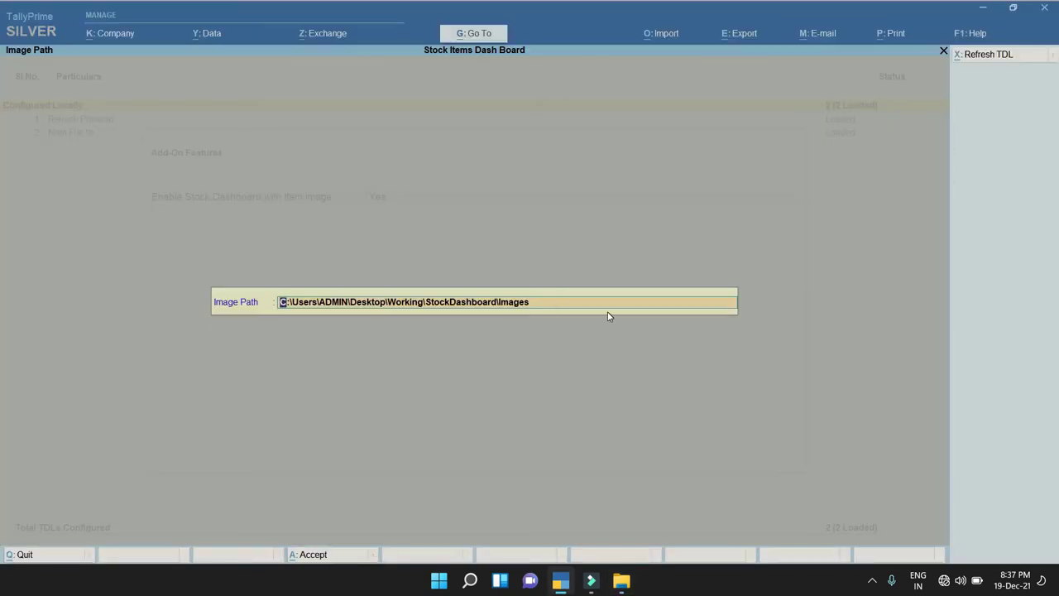
key("BackSpace")
key("ctrl+v")
key("Return")
key("Escape")
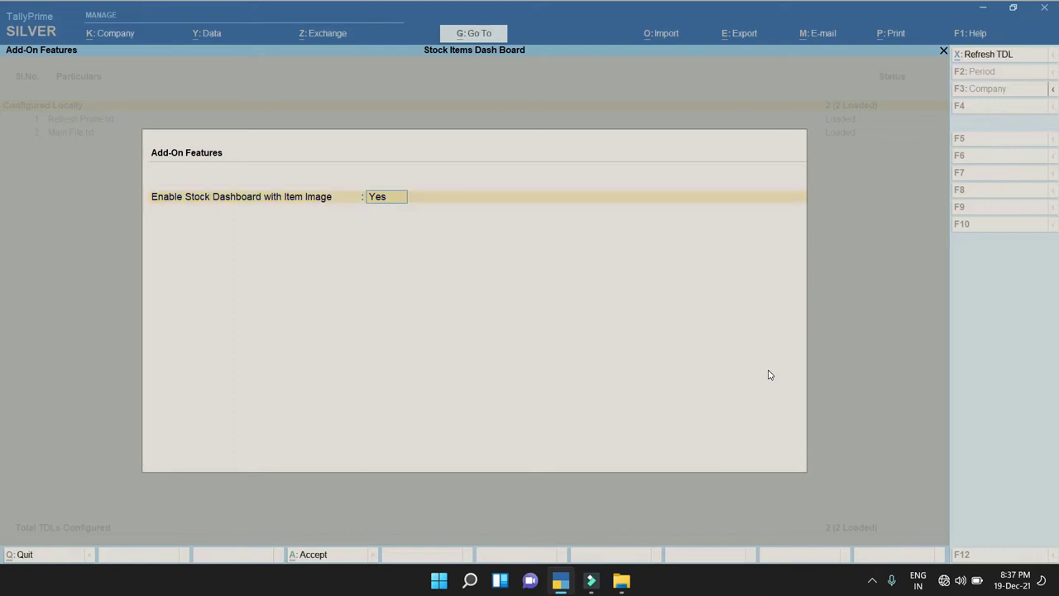
Recopy the Images folder path, set Image Path to C:\Users\ADMIN\Desktop\Working\StockDashboard\Images and save the add-on features.
key("Return")
key("BackSpace")
key("alt+Tab")
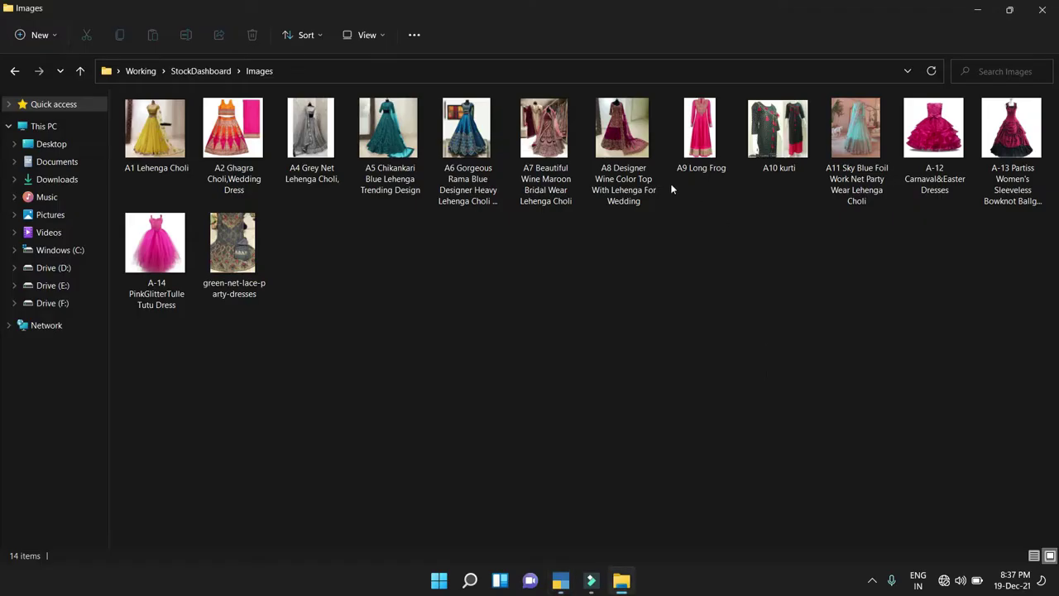
left_click(612, 79)
key("ctrl+c")
key("alt+Tab")
key("ctrl+alt+v")
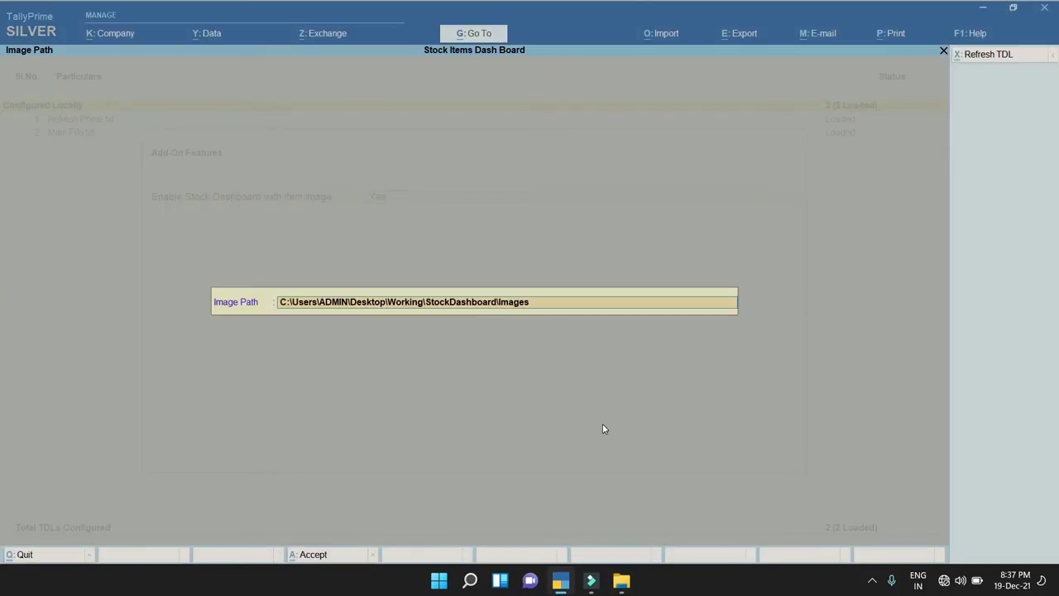
key("Return")
key("Return")
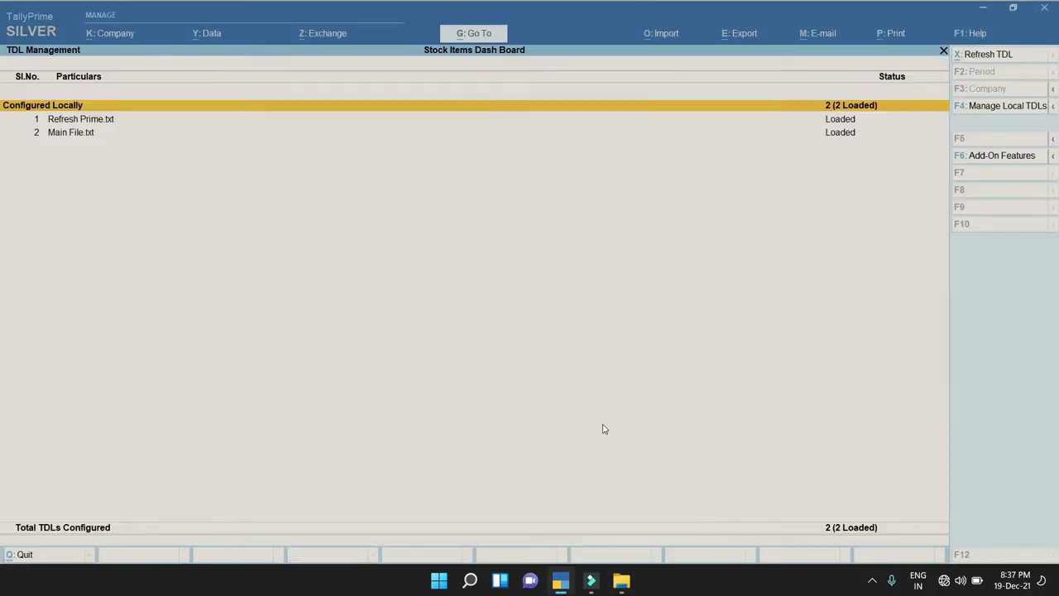
Return to the Gateway of Tally and close the Images folder window, keeping TallyPrime in front.
key("Escape")
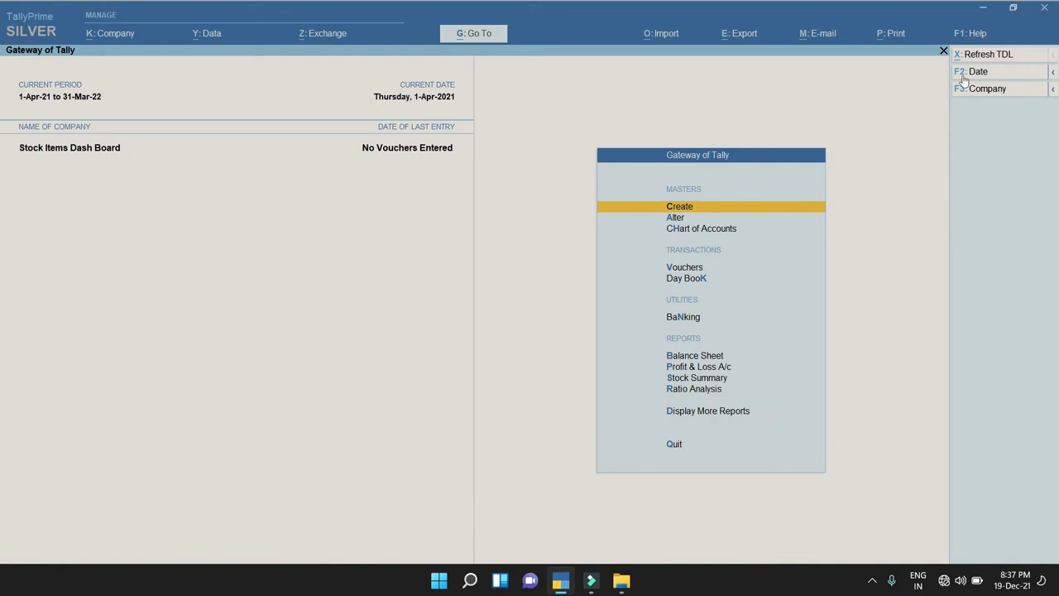
left_click(1045, 8)
left_click(575, 580)
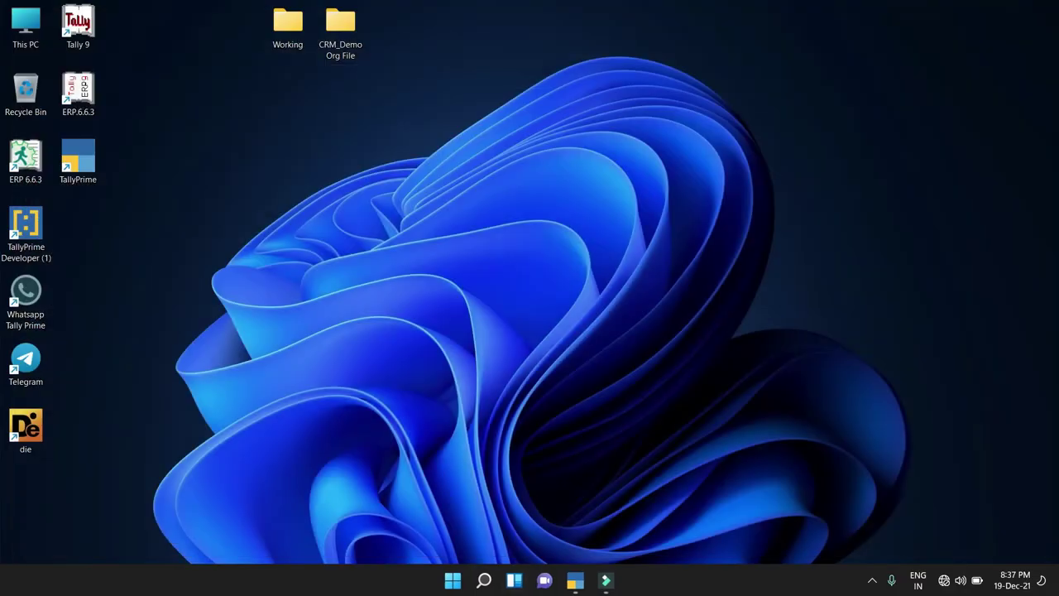
left_click(577, 581)
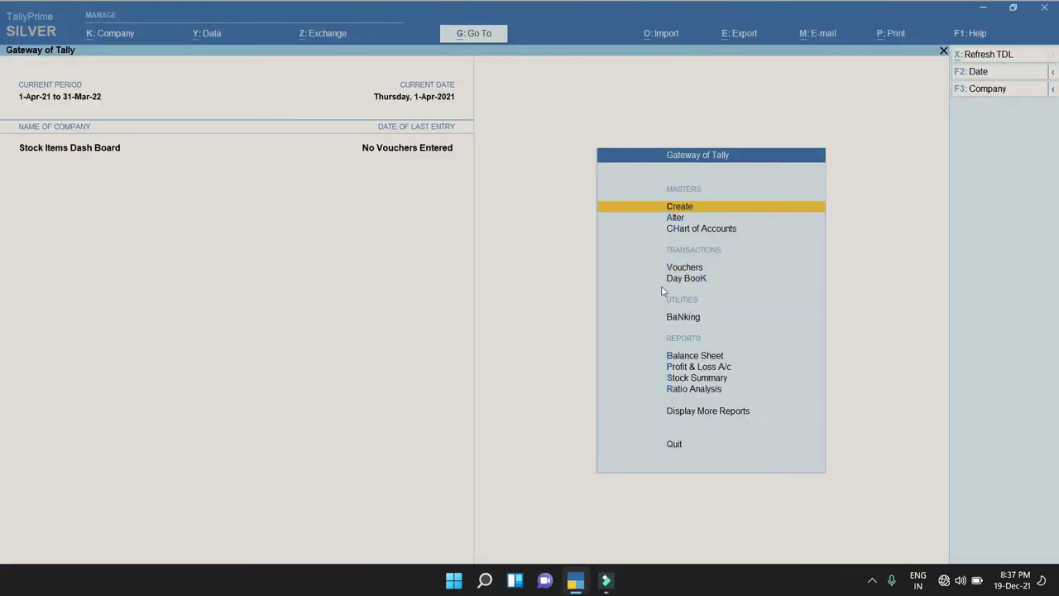
left_click(691, 269)
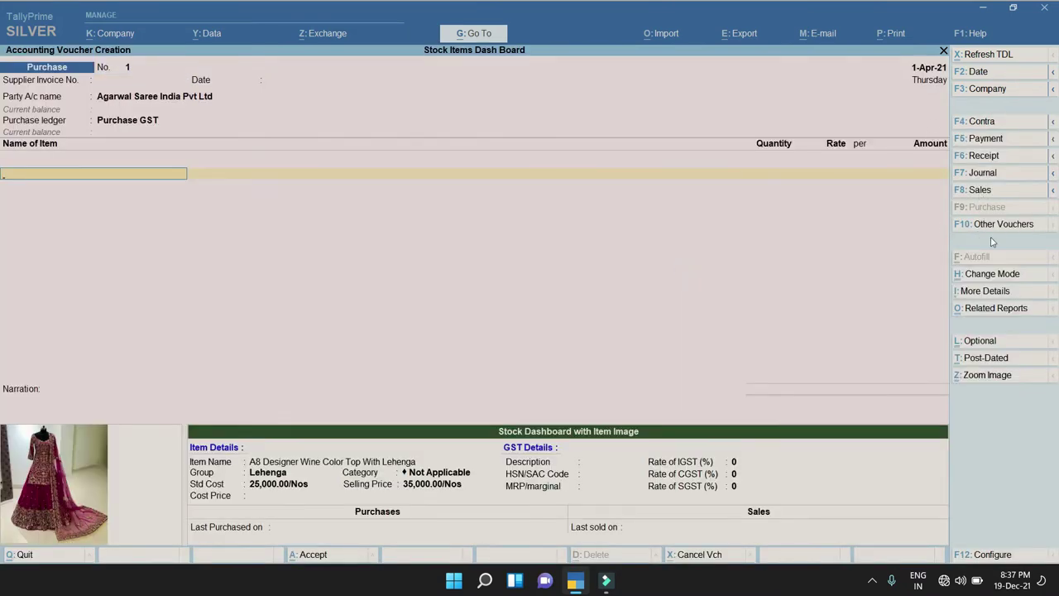
key("Escape")
key("Up")
key("Up")
key("Up")
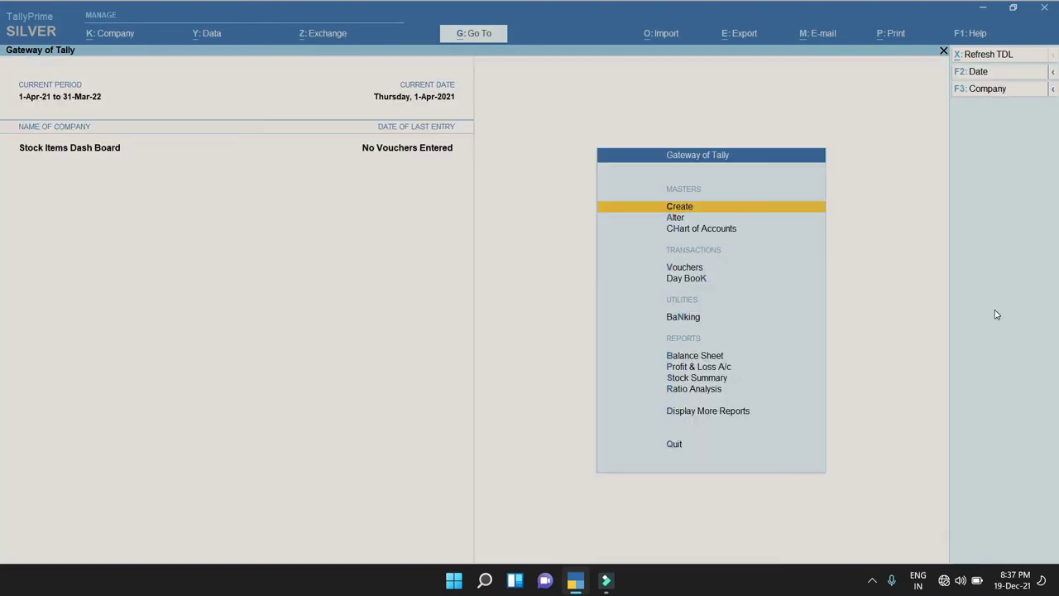
Start a purchase voucher with supplier invoice number 1 dated 1-Apr-21.
key("Down")
key("Down")
key("Down")
key("Return")
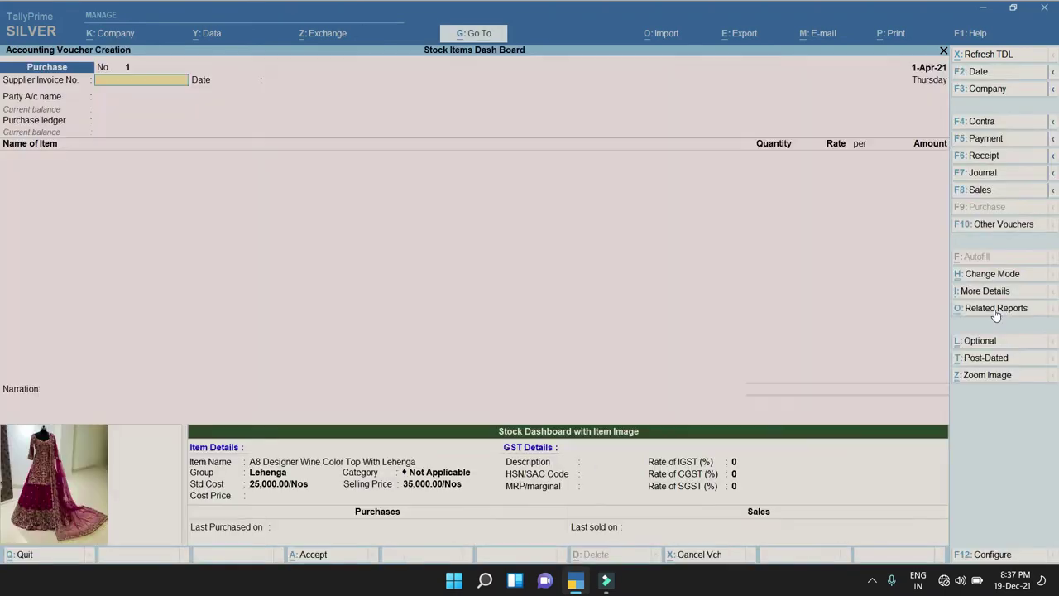
key("Return")
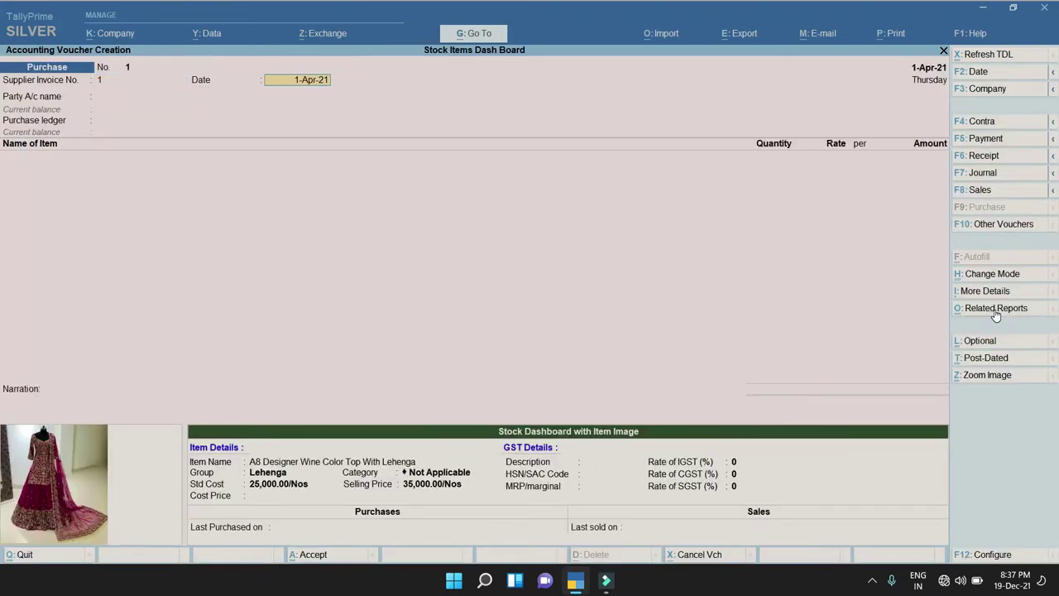
key("Return")
Set the party to Agarwal Saree India Pvt Ltd, leave its receipt details blank and choose Purchase GST as the purchase ledger.
key("Down")
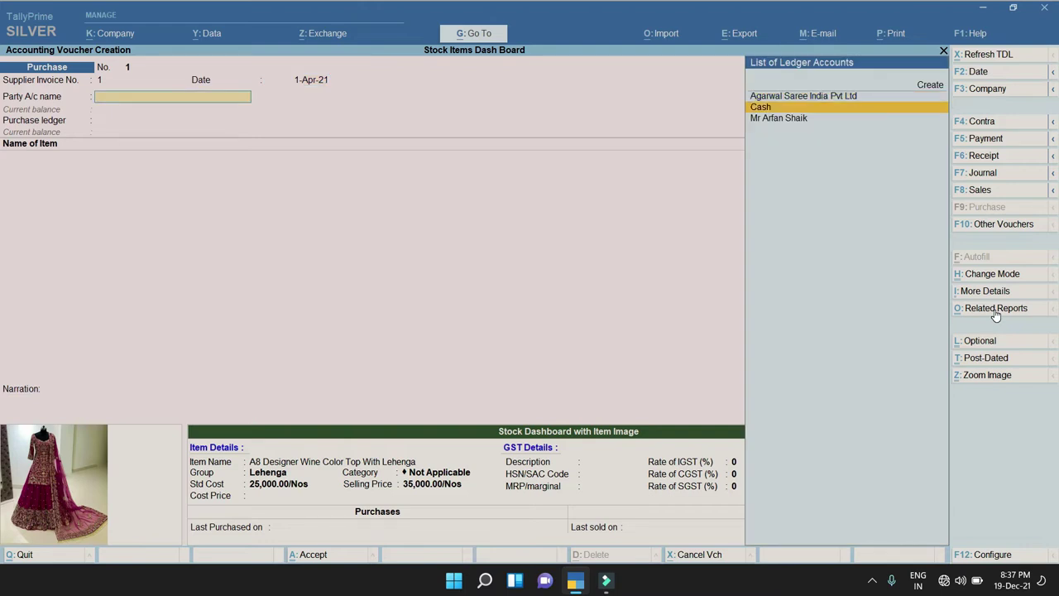
key("Up")
key("Return")
key("Return")
key("Return")
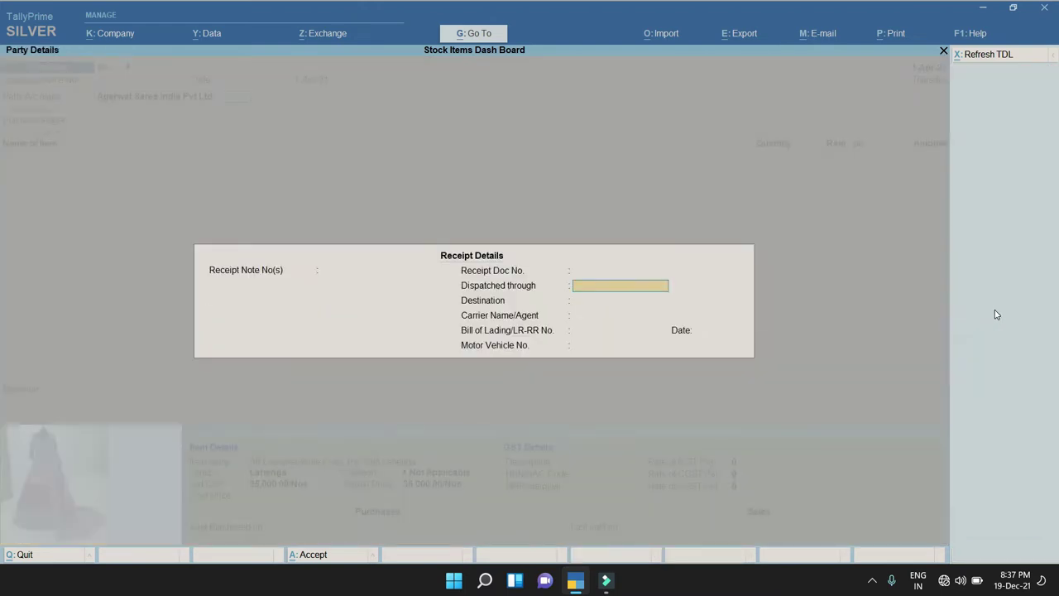
key("Return")
key("Return")
key("Return")
key("Return")
key("Return")
key("Return")
key("ctrl+a")
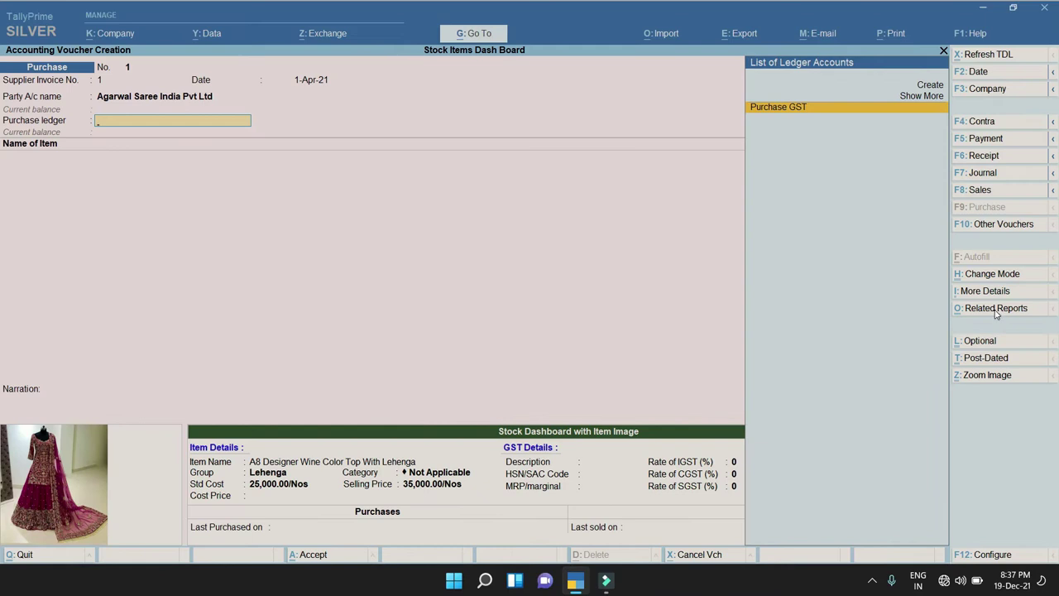
key("Return")
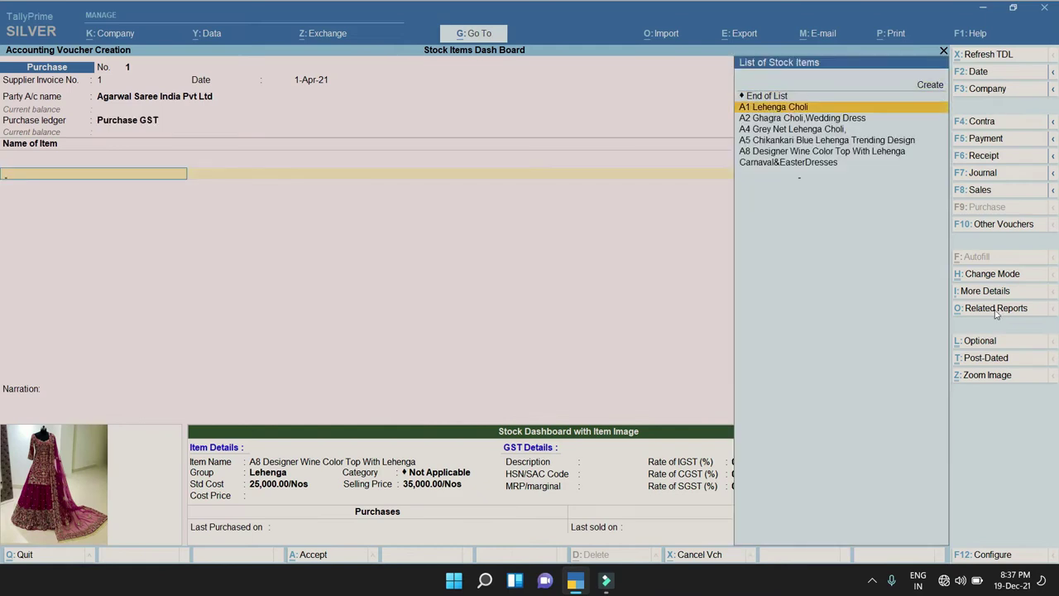
Add A1 Lehenga Choli to the purchase voucher with quantity 1 Nos at a rate of 15,000.00.
key("Return")
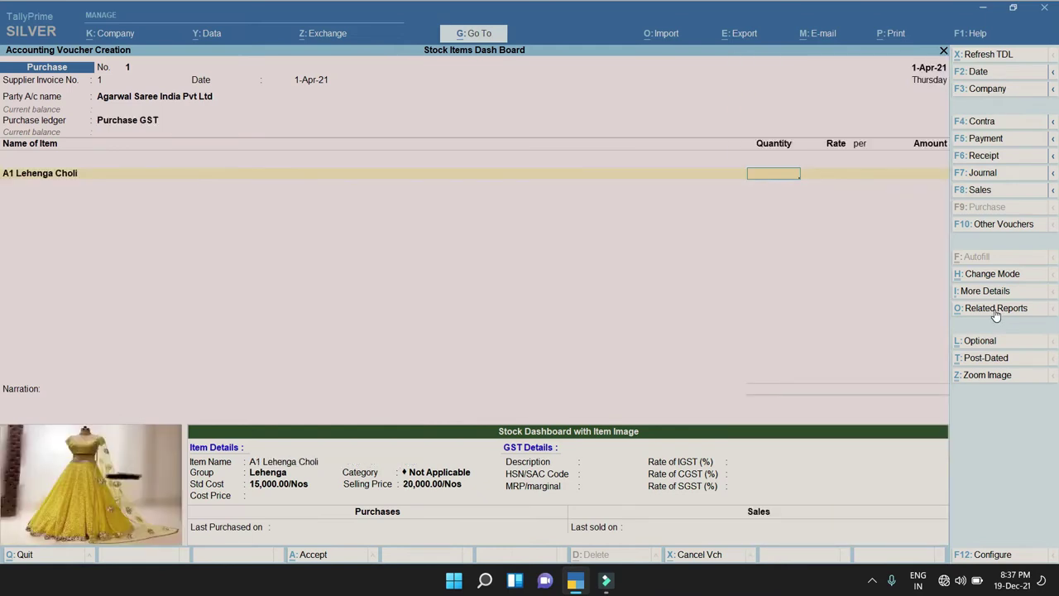
key("Return")
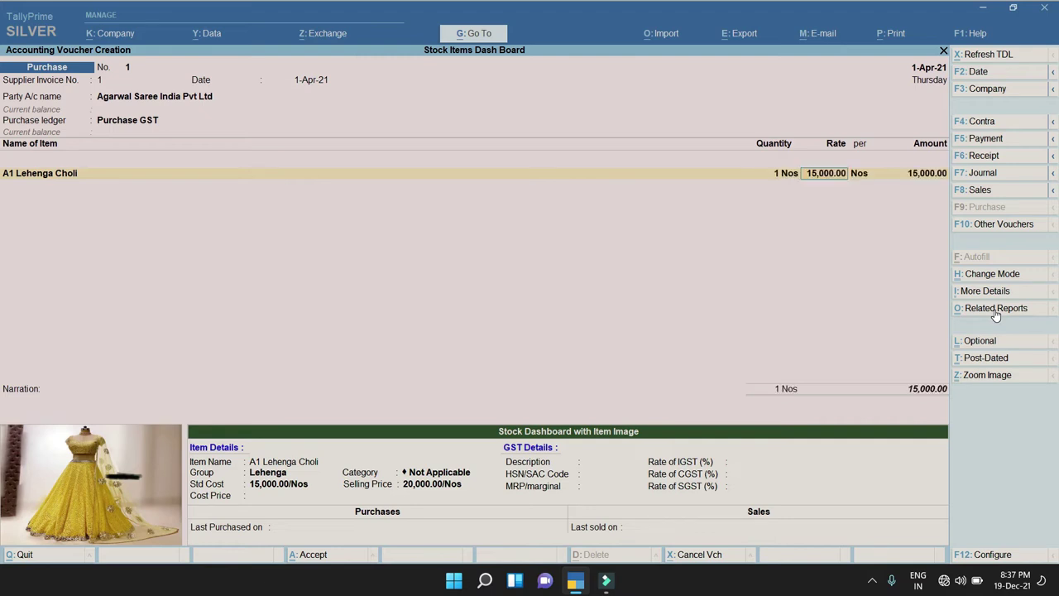
key("Return")
key("Return")
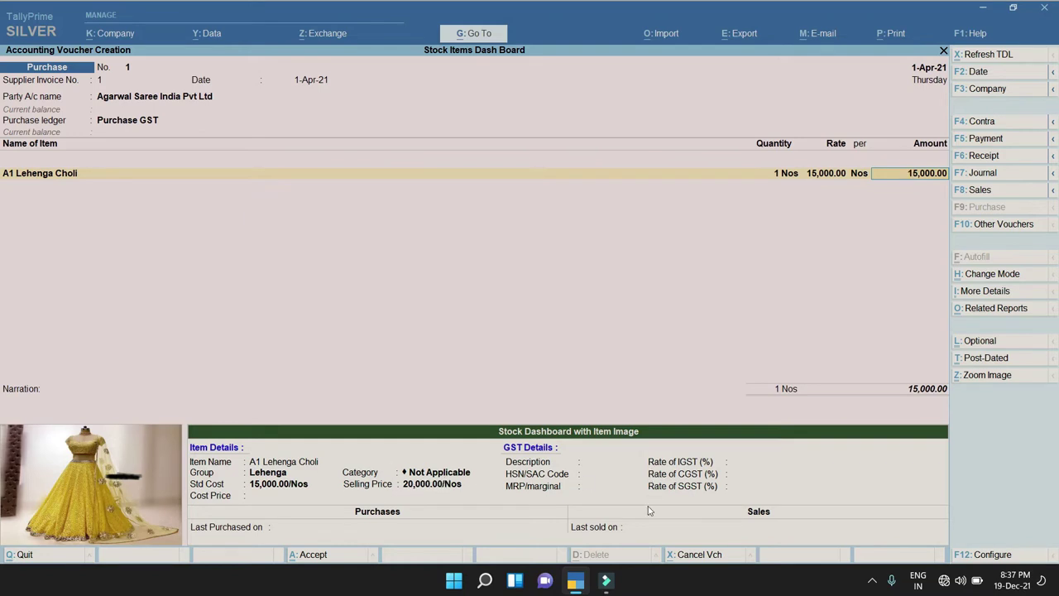
key("Return")
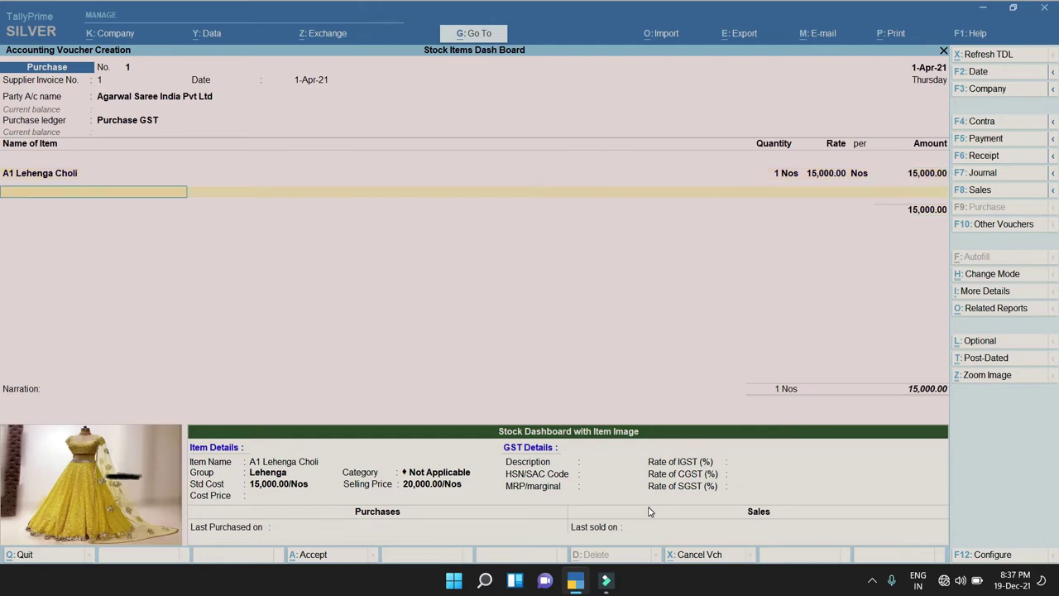
Add A2 Ghagra Choli,Wedding Dress as the second item with quantity 1 Nos at a rate of 20,000.00.
key("Down")
key("Down")
key("Down")
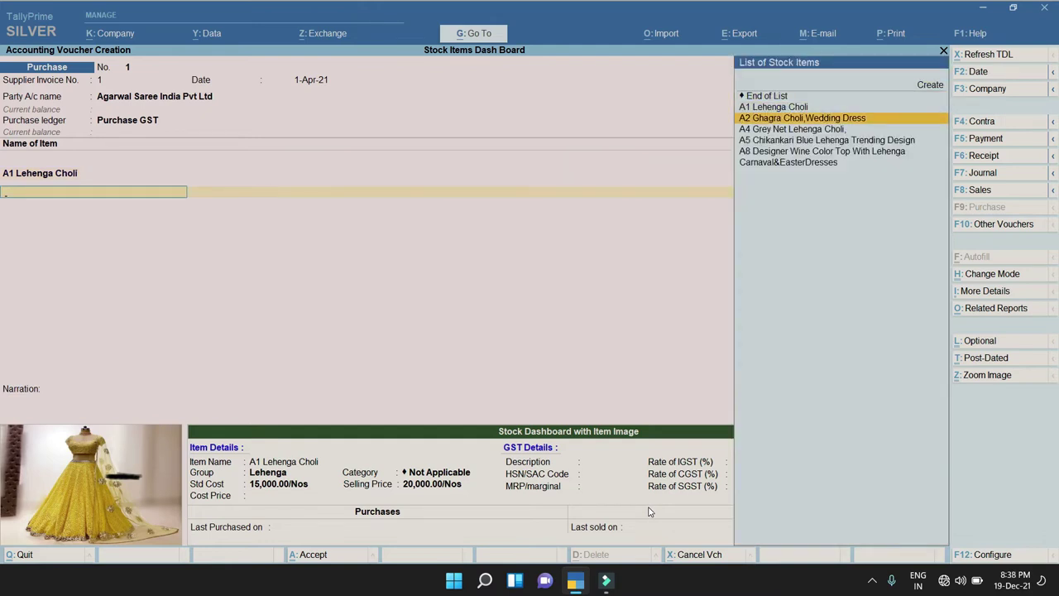
key("Return")
type("1")
key("Return")
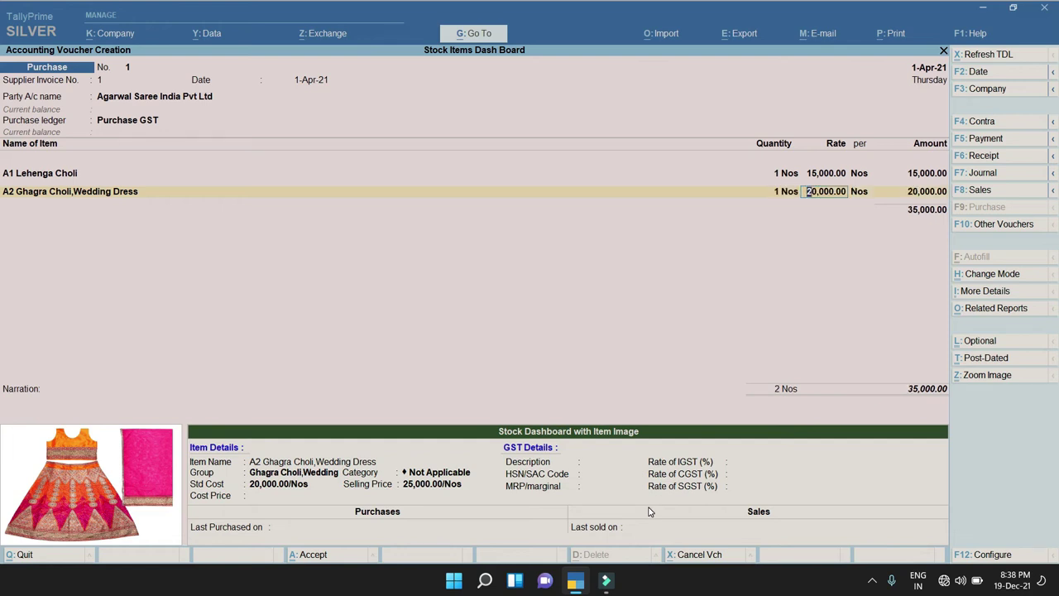
key("Return")
key("Return")
key("Return")
Add A4 Grey Net Lehenga Choli as the third item with quantity 1 Nos at a rate of 15,000.00.
key("Down")
key("Down")
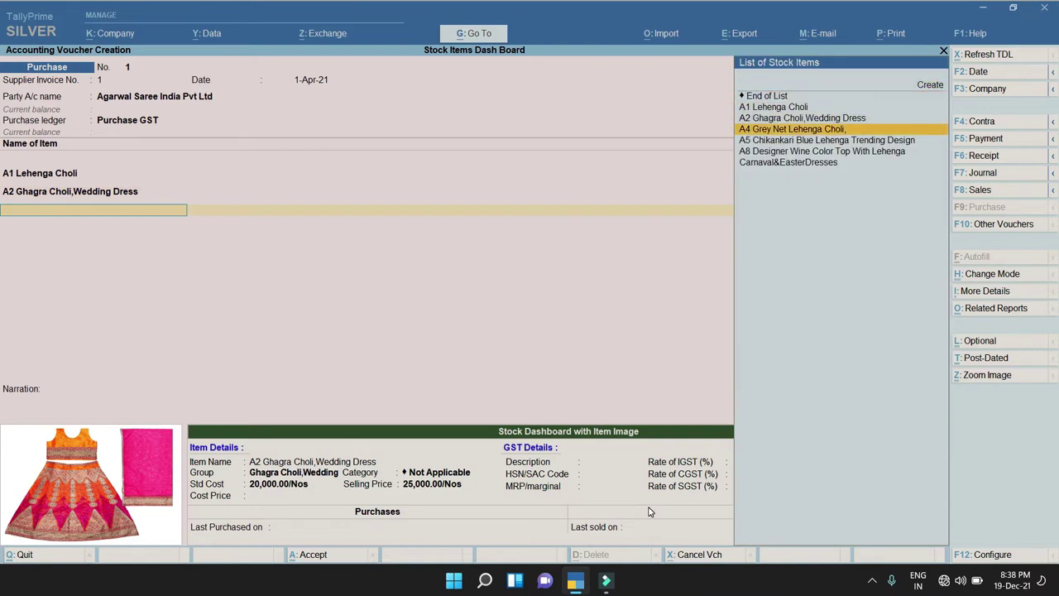
key("Return")
type("1")
key("Return")
key("Return")
key("Return")
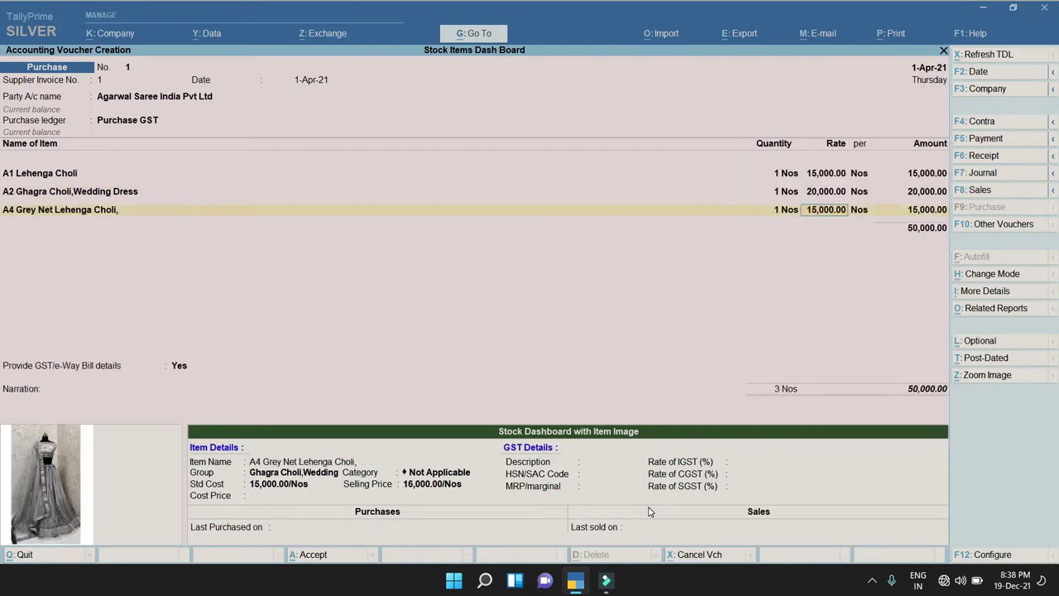
key("Return")
Add A5 Chikankari Blue Lehenga Trending Design as the fourth item with quantity 1 Nos at a rate of 17,000.00.
key("Down")
key("Down")
key("Down")
key("Down")
key("Return")
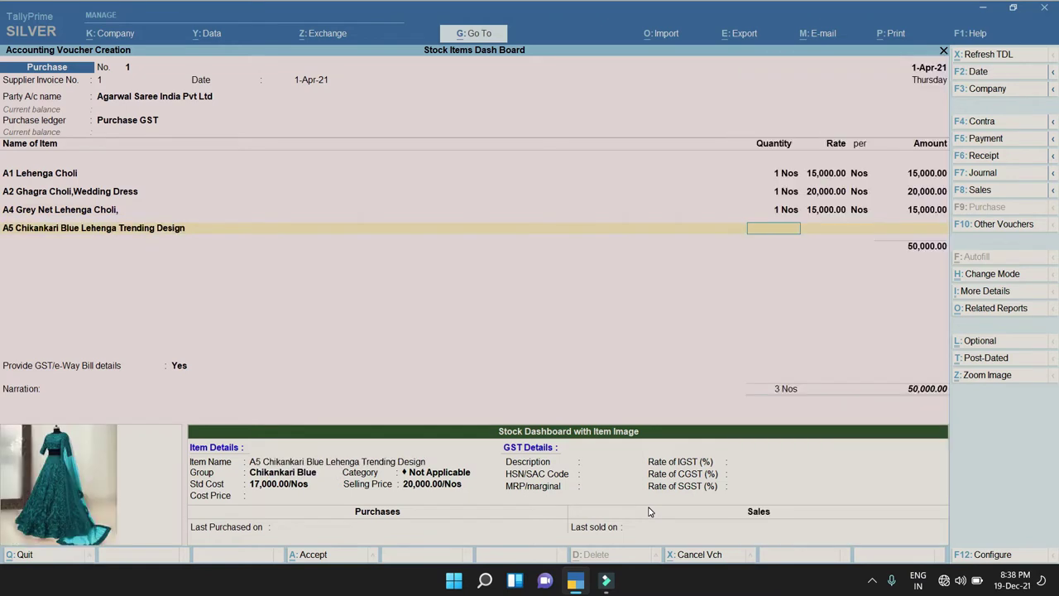
type("1")
key("Return")
key("Return")
key("Return")
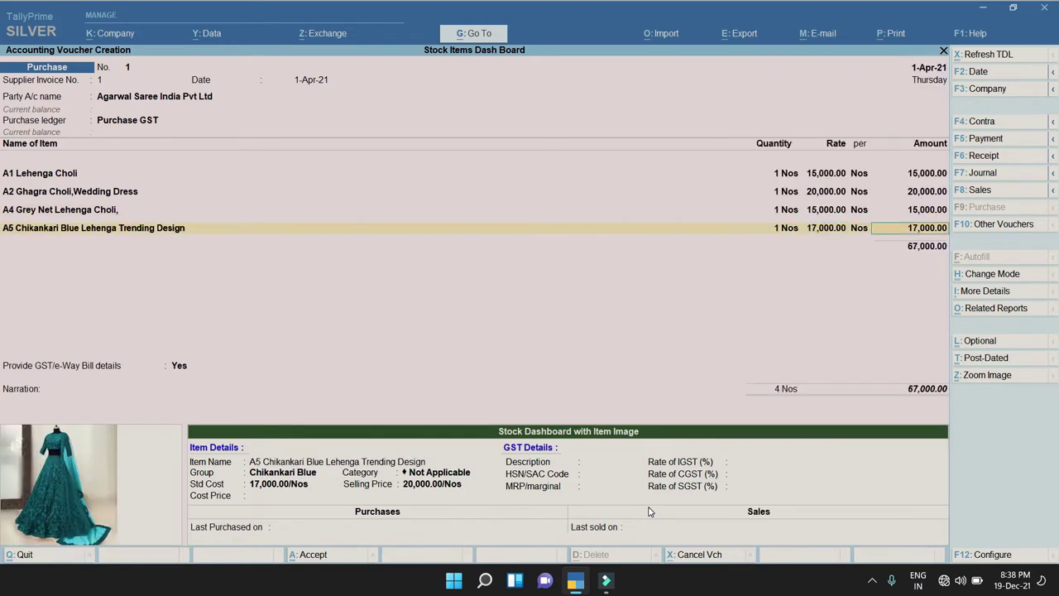
key("Return")
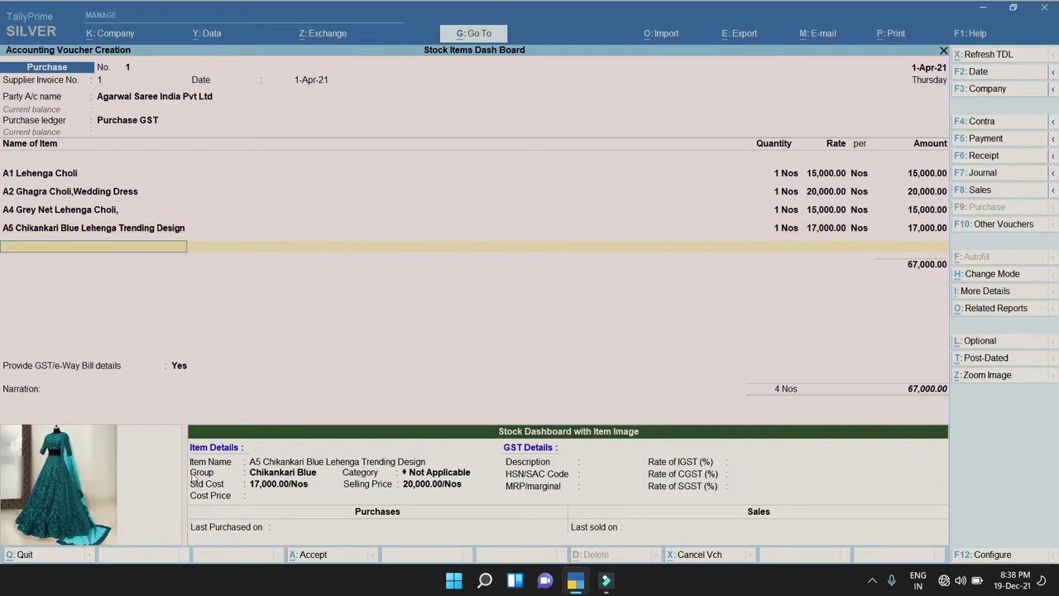
Add A8 Designer Wine Color Top With Lehenga as the fifth item with quantity 1 Nos at a rate of 25,000.00.
type(",")
key("Down")
key("Down")
key("Down")
key("Down")
key("Down")
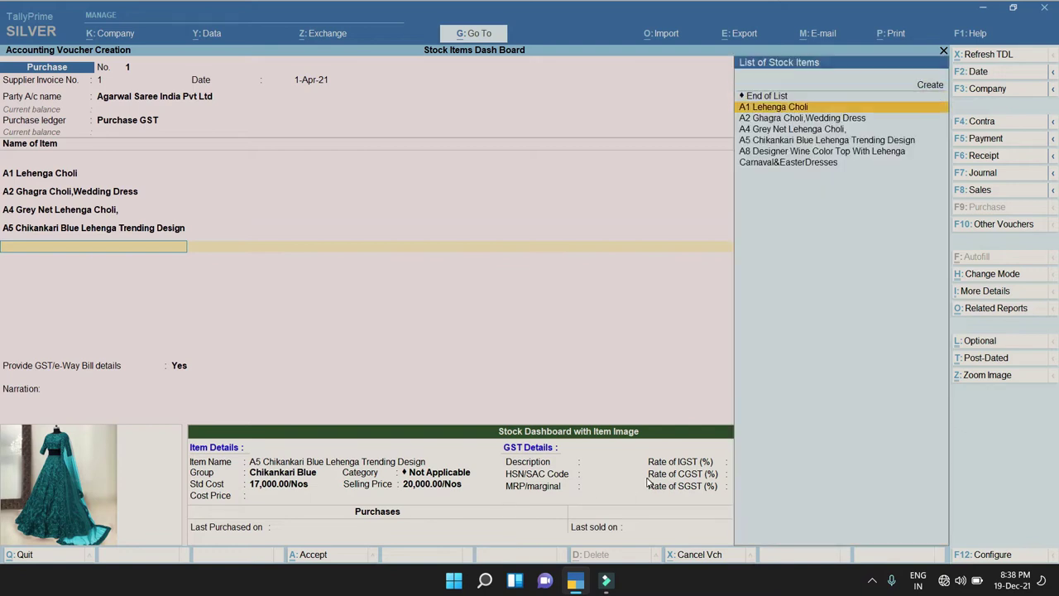
key("Return")
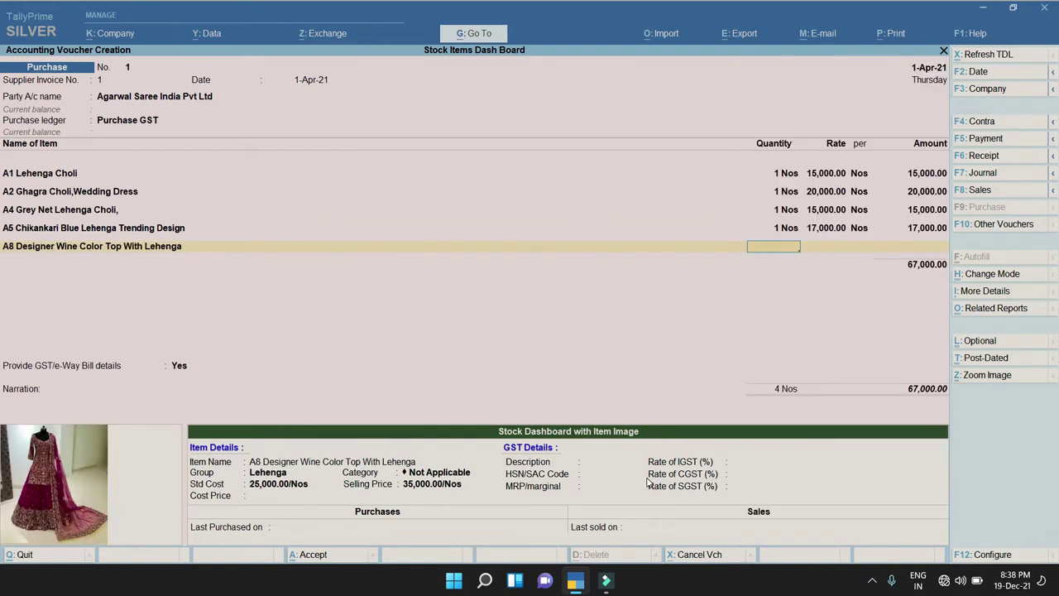
type("1")
key("Return")
key("Return")
key("Return")
key("Return")
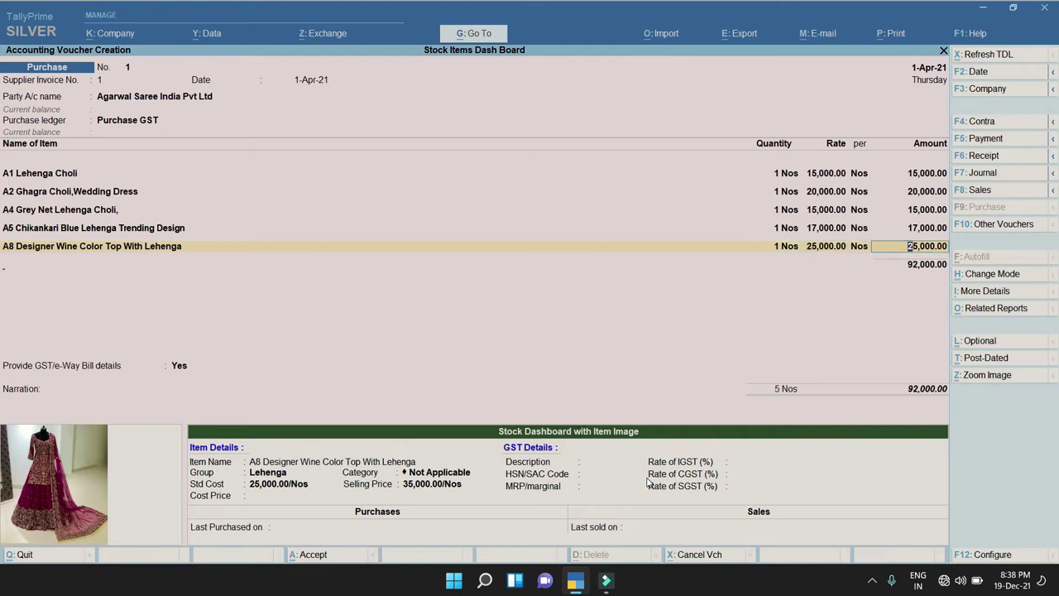
Add Carnaval&EasterDresses as the sixth item with quantity 1 Nos at a rate of 1,200.00.
key("Down")
key("Down")
key("Down")
key("Down")
key("Down")
key("Down")
key("Down")
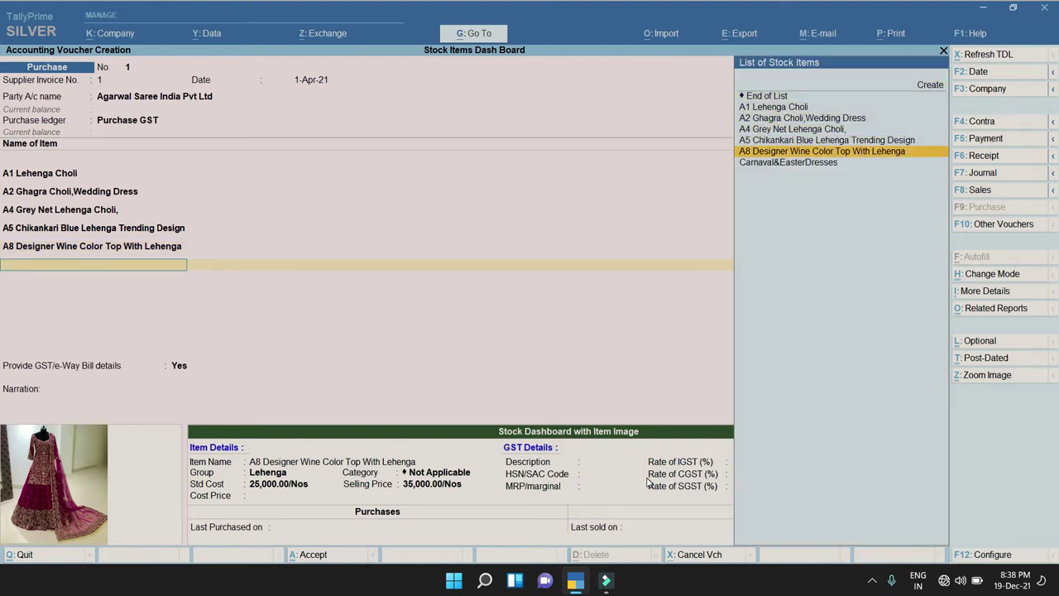
key("Return")
key("Return")
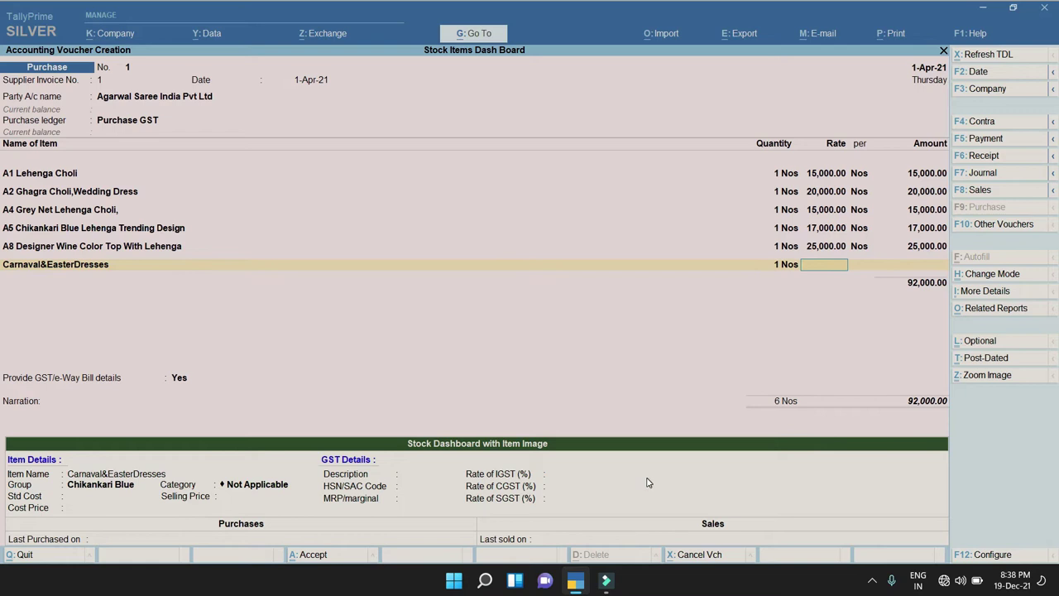
key("Return")
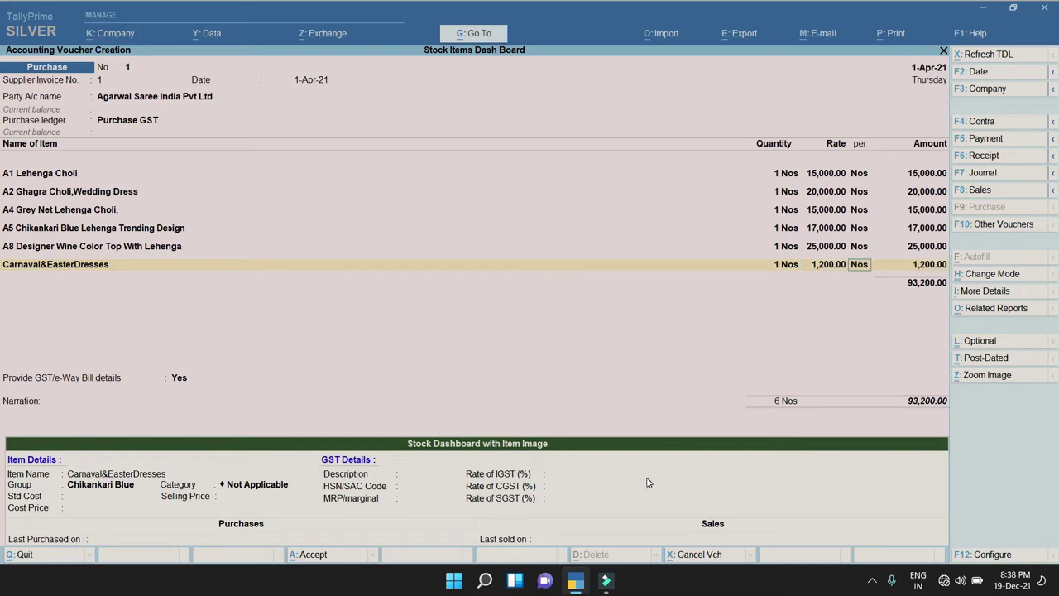
Return to the Carnaval&EasterDresses item name and open its stock item master for alteration, up to the image selection.
key("BackSpace")
key("BackSpace")
key("BackSpace")
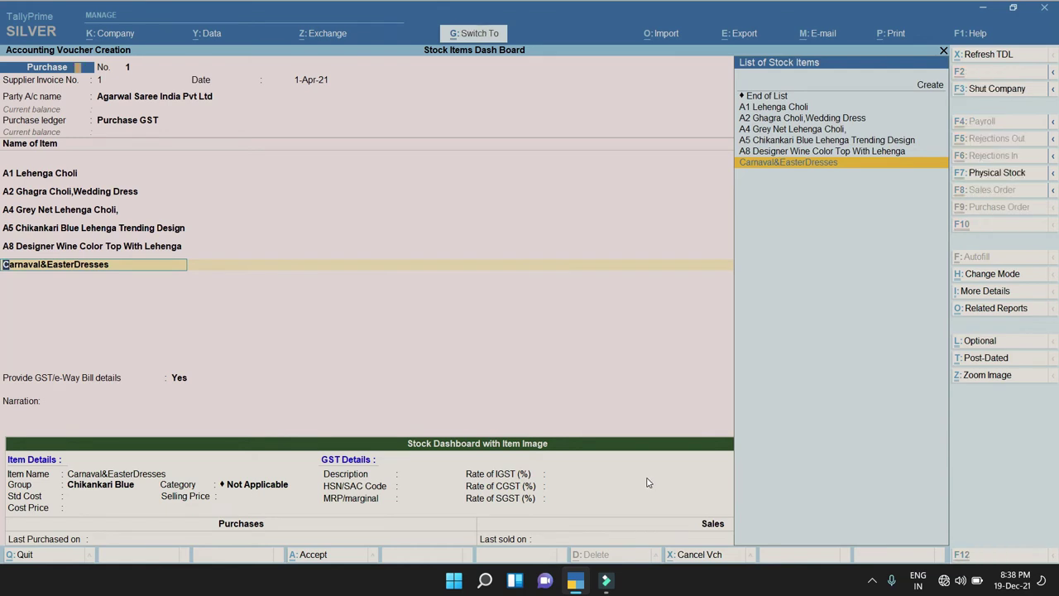
key("ctrl+Return")
key("Return")
key("Return")
key("Return")
key("Return")
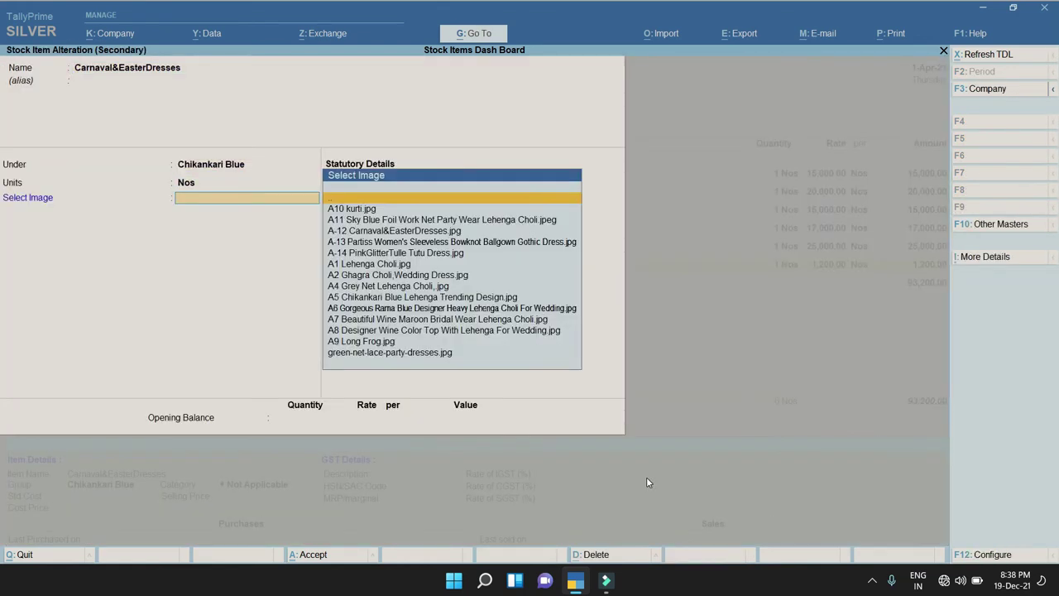
Assign green-net-lace-party-dresses.jpg as the image of Carnaval&EasterDresses and save the altered stock item.
key("Down")
key("Down")
key("Down")
key("Down")
key("Down")
key("Down")
key("Down")
key("Down")
key("Down")
key("Down")
key("Down")
key("Down")
key("Down")
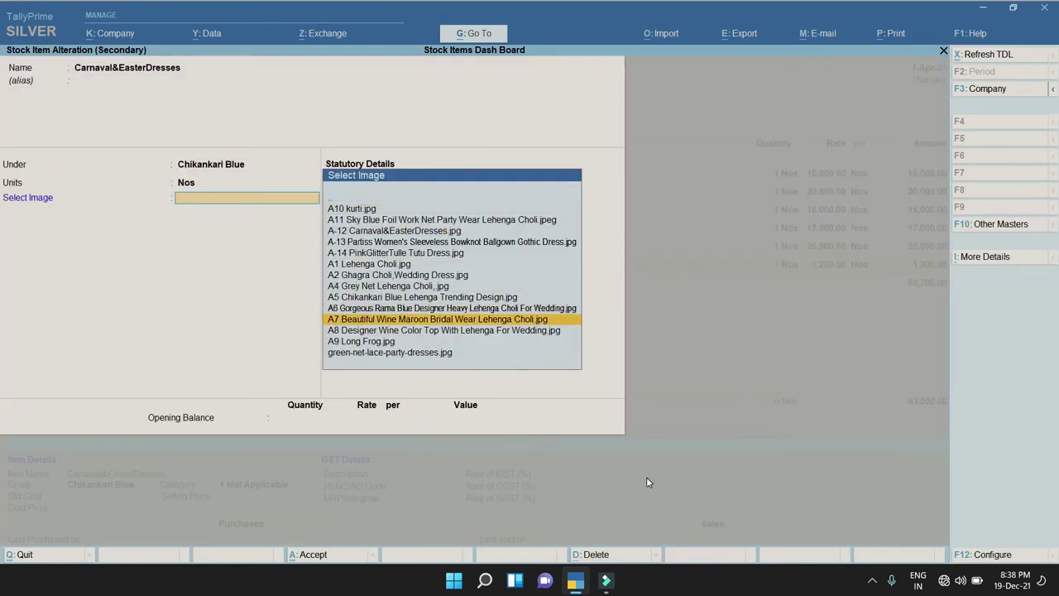
key("Down")
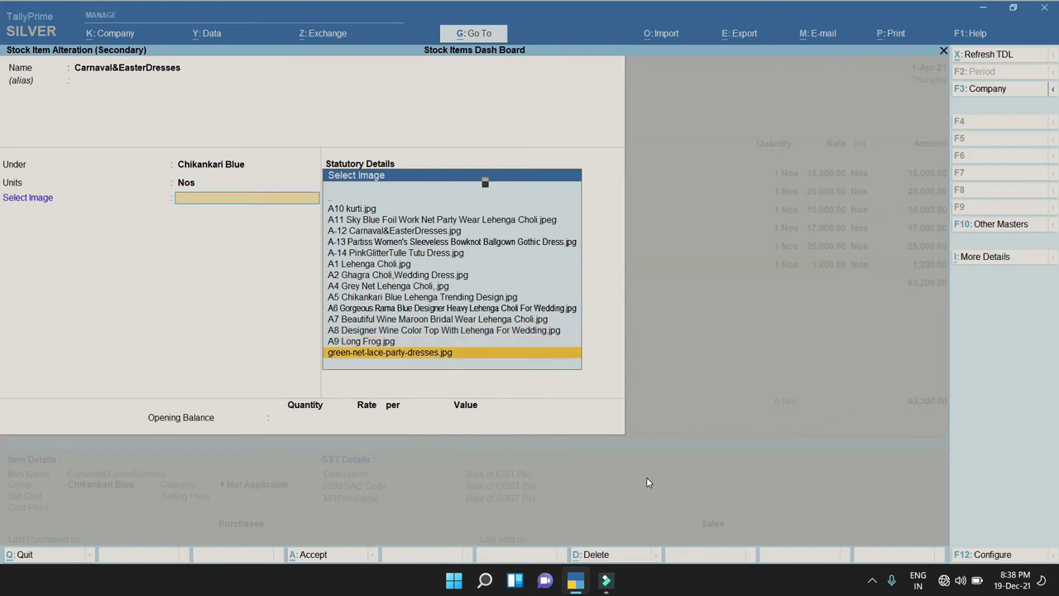
key("Return")
key("Return")
key("Return")
key("Return")
key("Return")
key("Return")
key("Return")
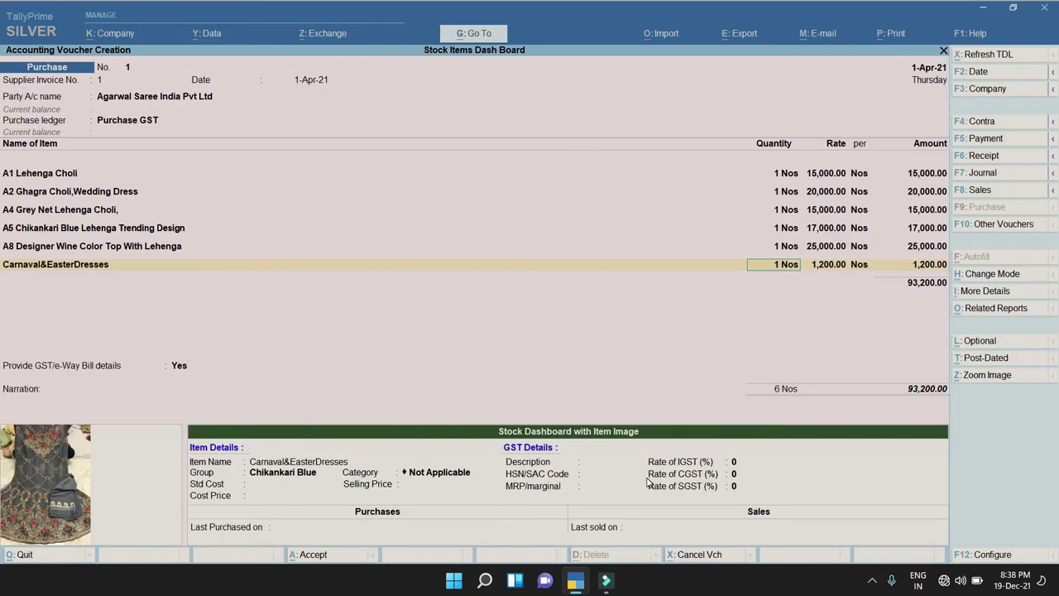
Accept the Carnaval&EasterDresses line and add the CGST and SGST ledgers to the purchase voucher.
key("Return")
key("Return")
key("Return")
key("Return")
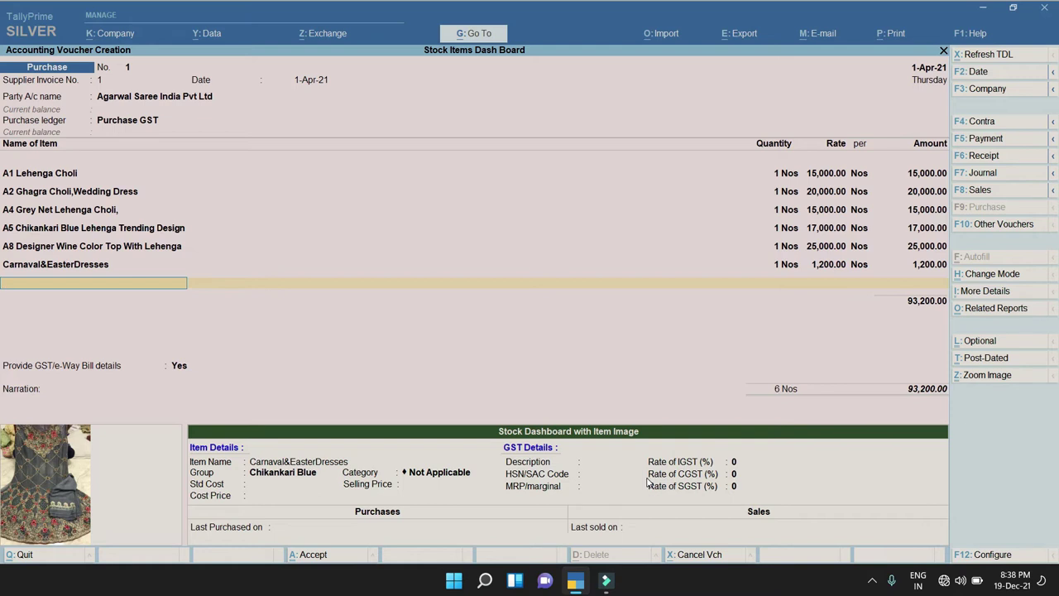
key("Return")
type("cgs")
key("Return")
key("Return")
type("Sgs")
key("Return")
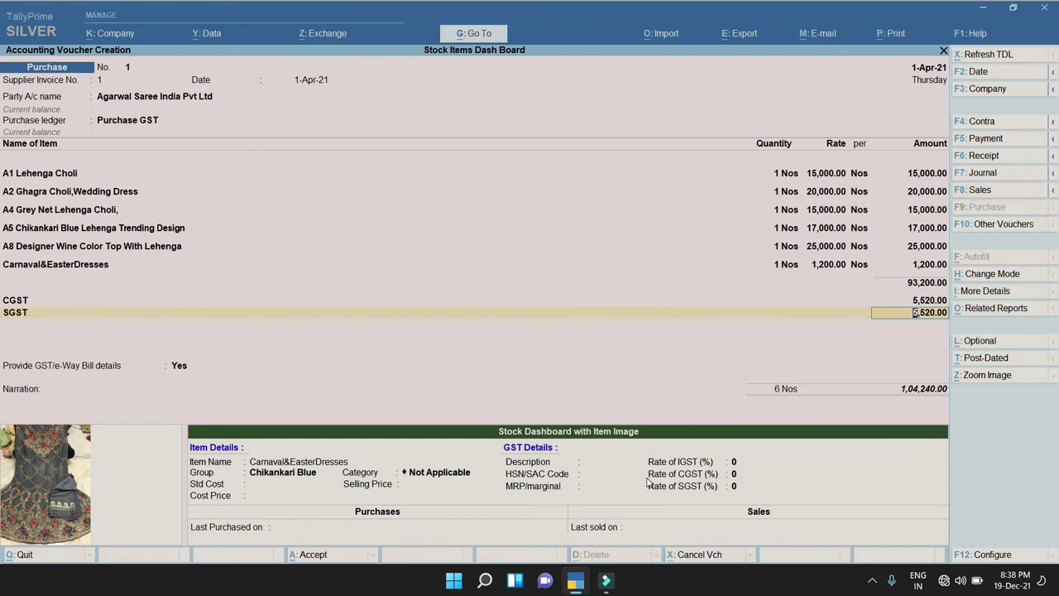
key("Return")
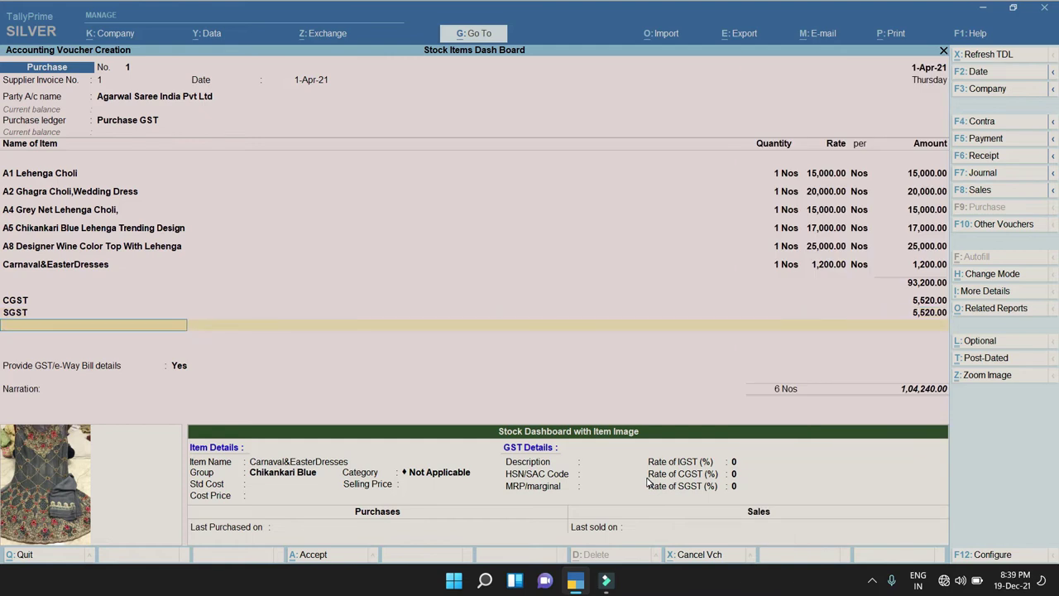
Go back to the earlier item lines and view the enlarged image of A8 Designer Wine Color Top With Lehenga.
key("BackSpace")
key("BackSpace")
key("Up")
key("Up")
key("Down")
key("Down")
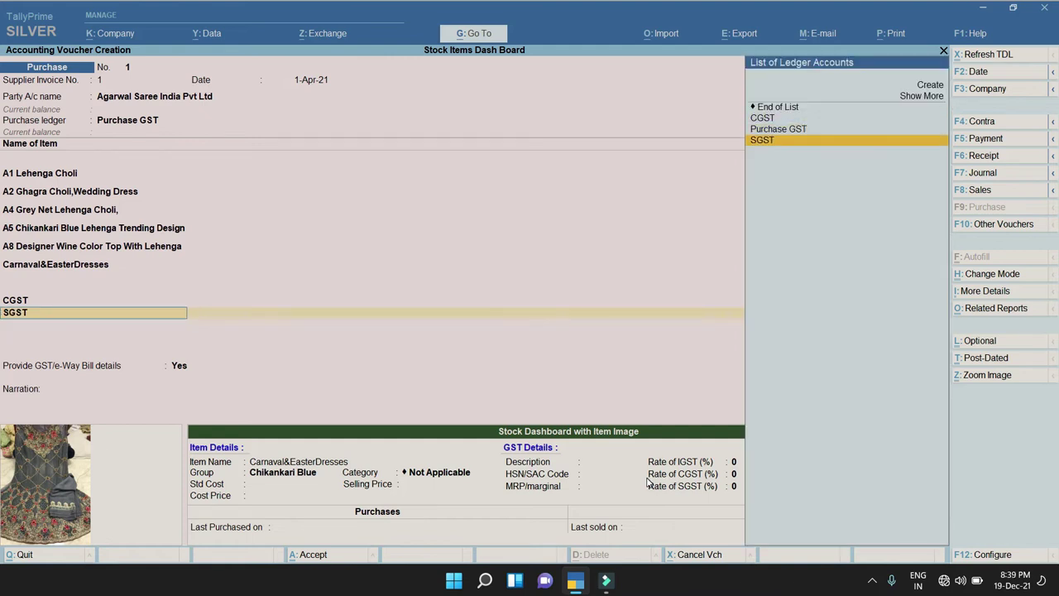
key("Return")
key("BackSpace")
key("BackSpace")
key("BackSpace")
key("BackSpace")
key("BackSpace")
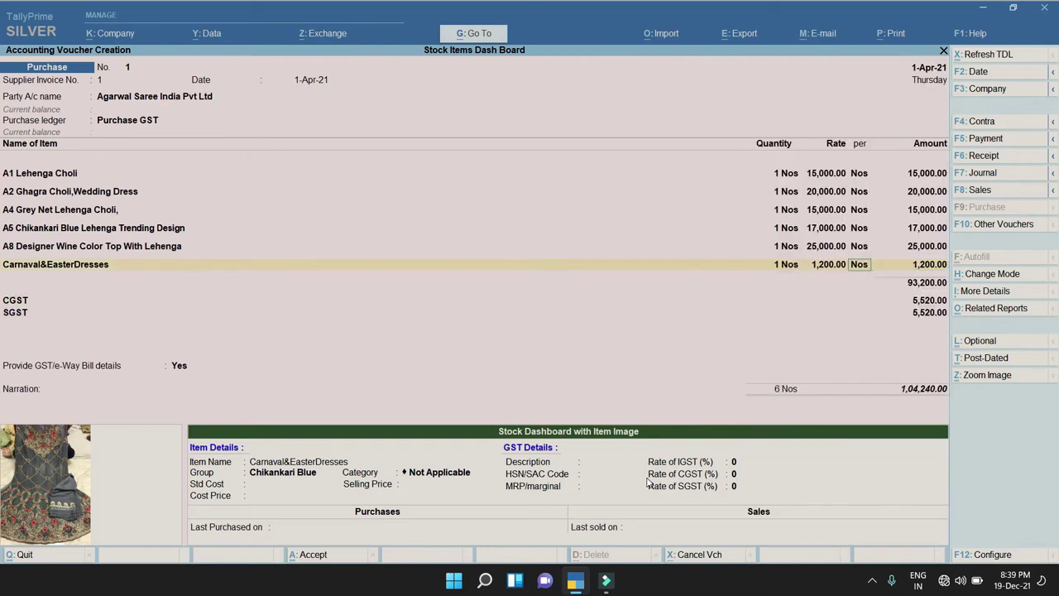
key("Up")
key("Return")
key("Up")
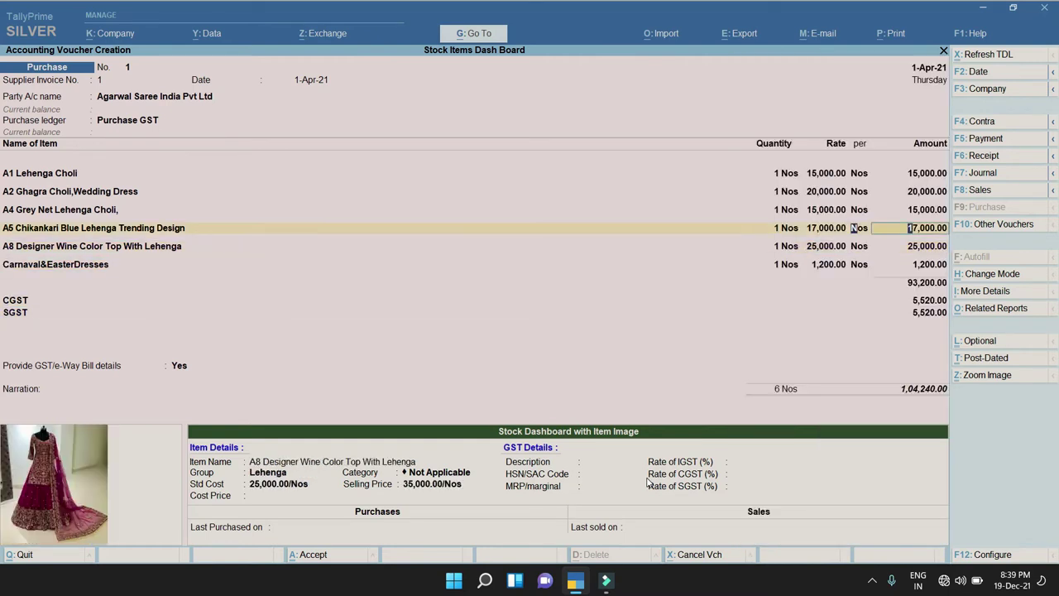
key("Return")
key("BackSpace")
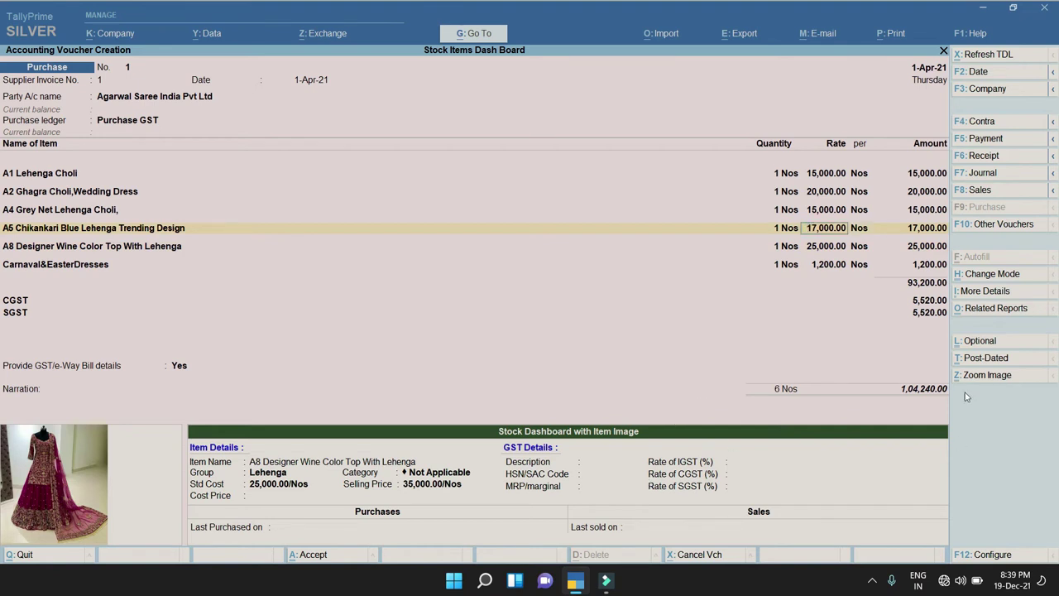
left_click(979, 376)
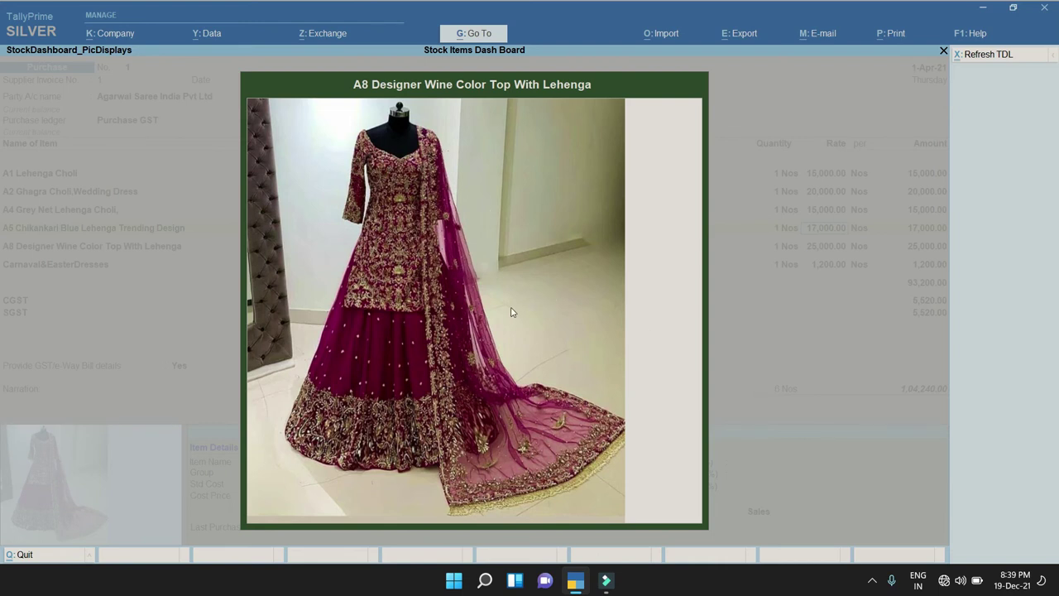
key("Escape")
Leave the e-Way Bill details blank, save the purchase voucher and return to the Gateway of Tally.
key("Return")
key("Return")
key("Return")
key("Return")
key("Return")
key("Return")
key("Return")
key("Return")
key("Return")
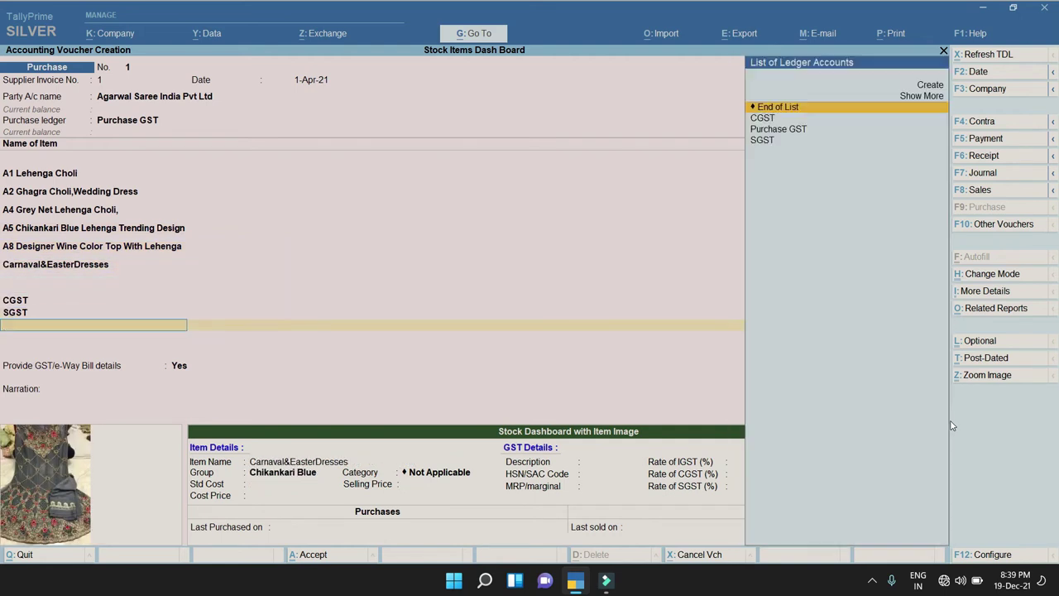
key("Return")
key("Return")
key("BackSpace")
key("BackSpace")
key("BackSpace")
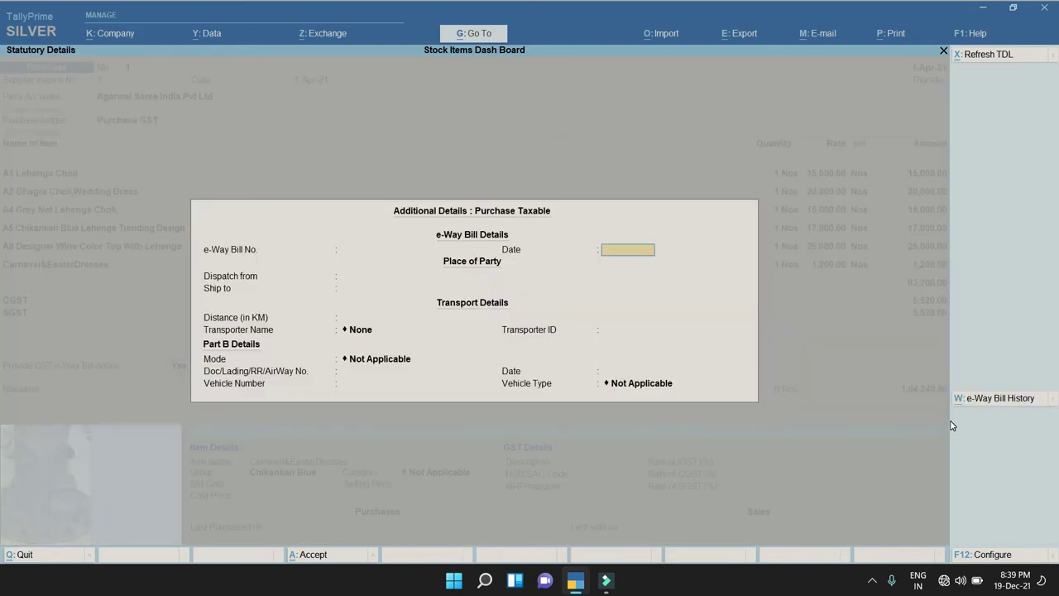
key("Up")
key("Return")
key("Return")
key("Return")
key("Return")
key("Return")
key("Return")
key("Return")
key("Return")
key("Escape")
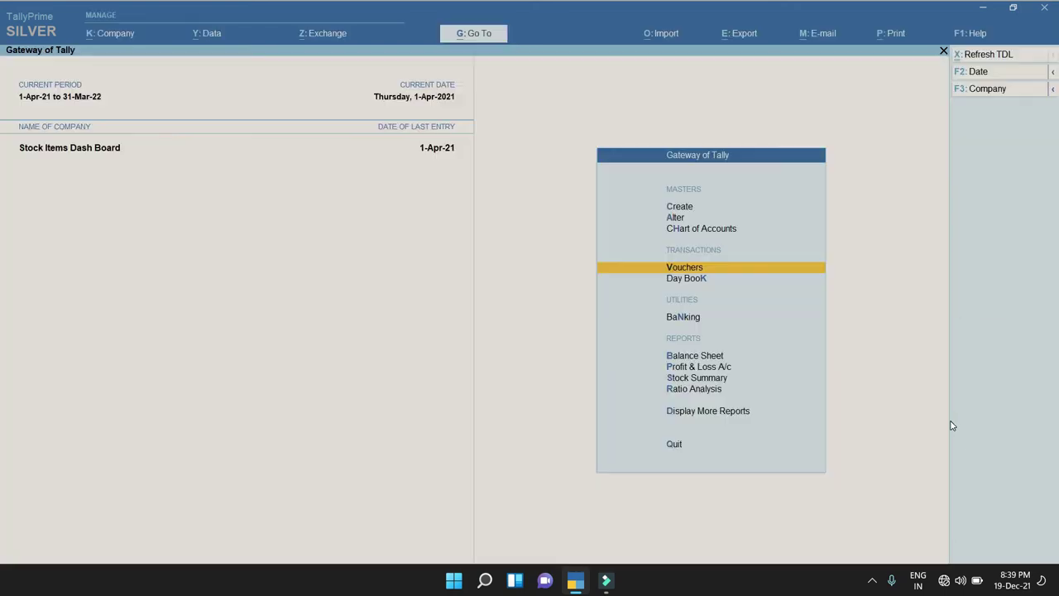
Start a sales voucher for the individual customer's account, leaving the dispatch details blank, with Sales GST as the sales ledger.
key("Return")
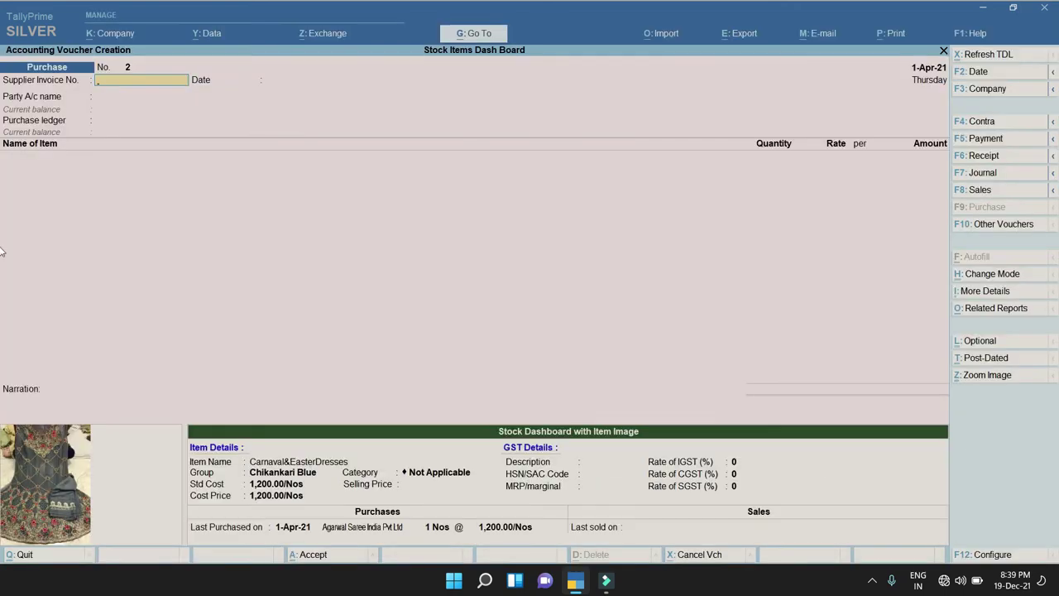
left_click(986, 195)
key("Down")
key("Down")
key("Return")
key("Return")
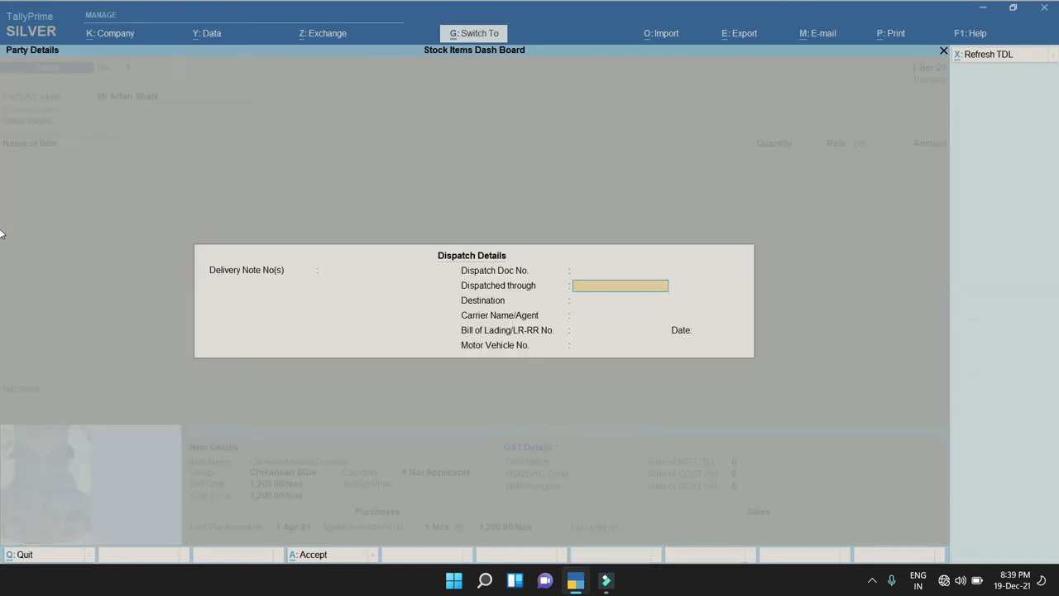
key("ctrl+a")
key("Return")
key("ctrl+a")
key("Return")
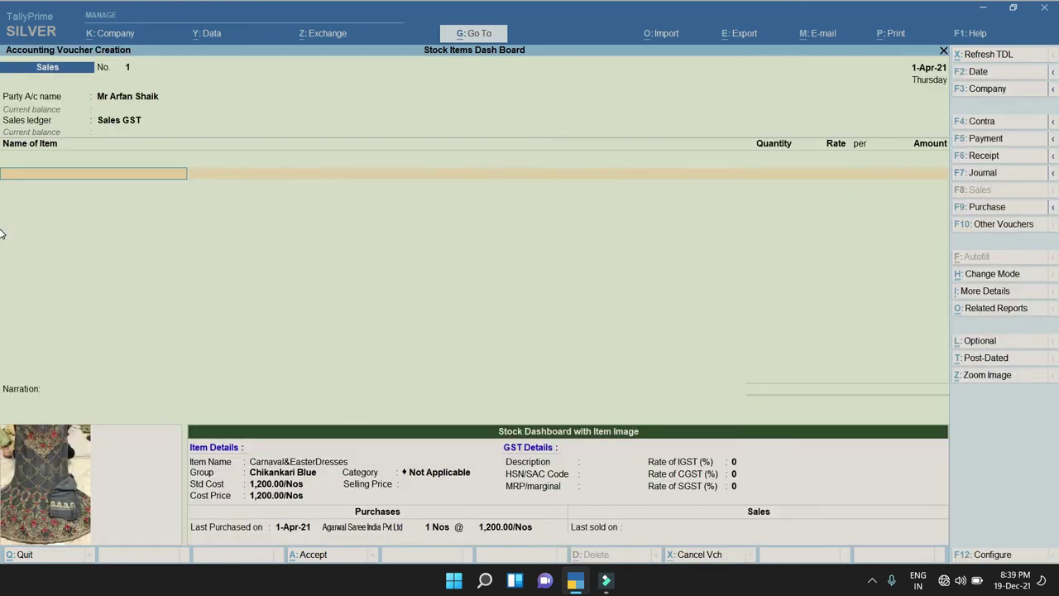
key("Down")
key("Down")
key("Down")
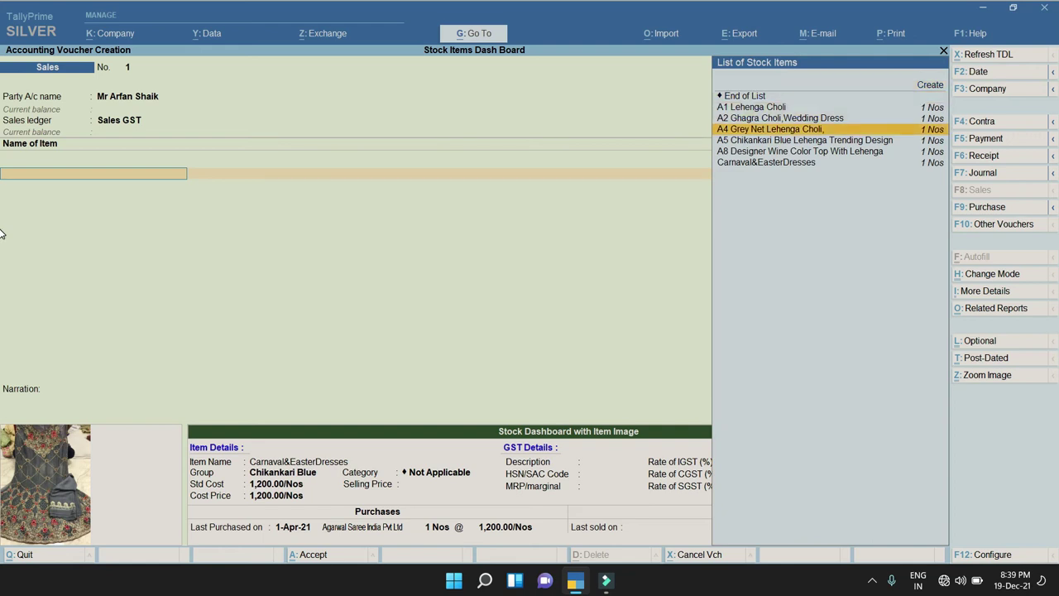
key("Return")
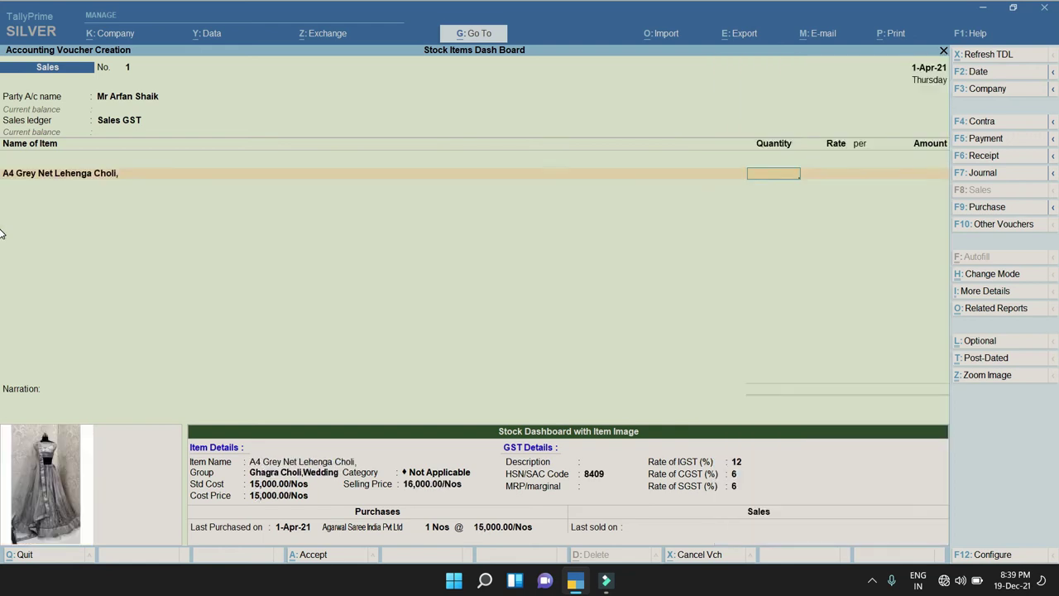
key("BackSpace")
Add A2 Ghagra Choli,Wedding Dress to the sales voucher with quantity 1 Nos at a rate of 25,000.00.
key("Up")
key("Return")
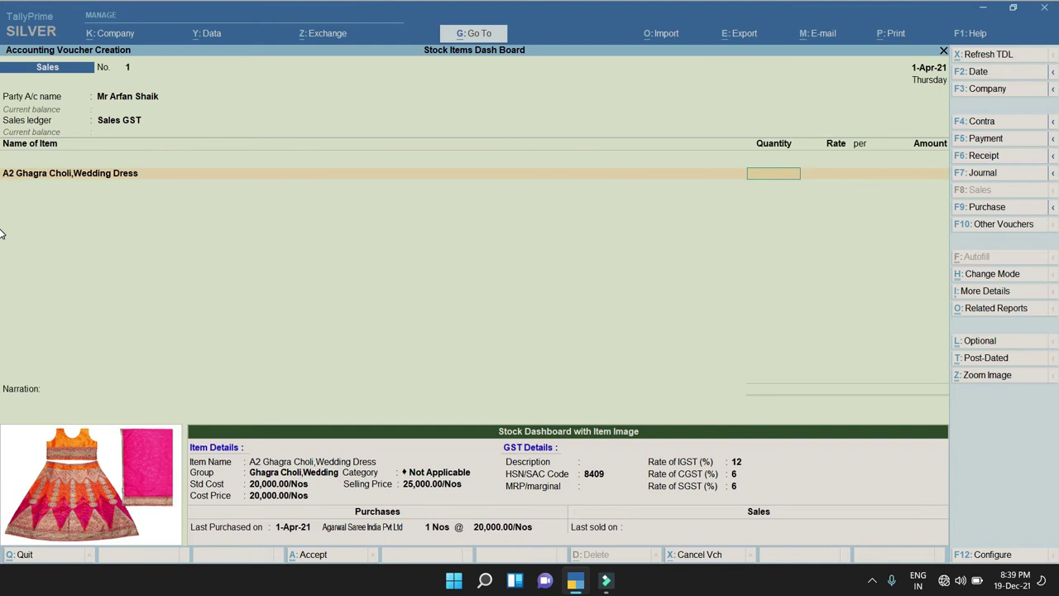
key("Return")
key("Return")
key("Return")
key("Return")
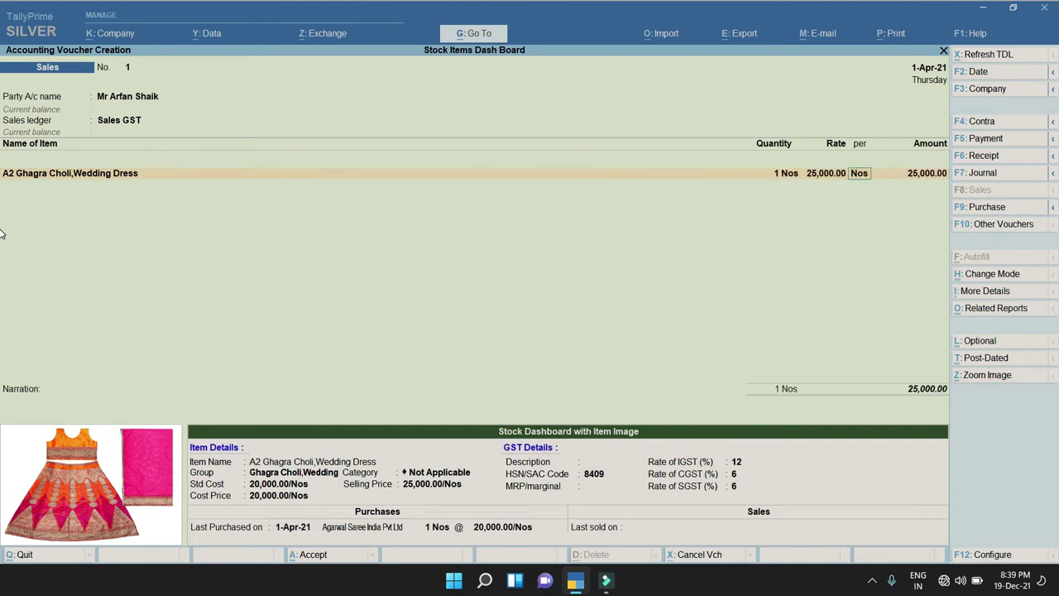
Add the CGST and SGST ledgers to the sales voucher.
type("C")
key("Return")
type("s")
key("Return")
type("s")
key("Return")
key("Return")
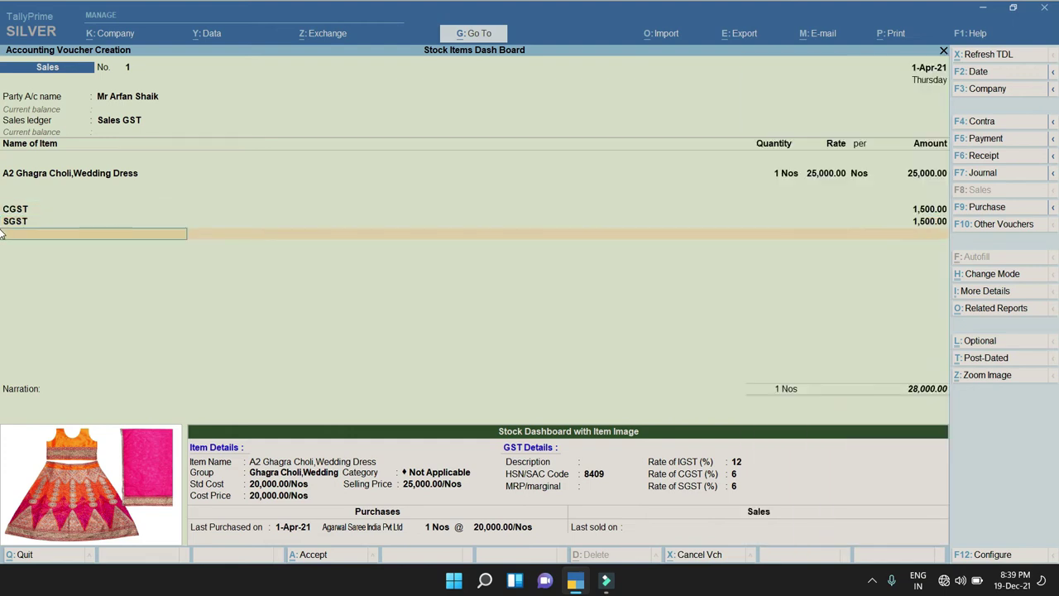
Save the sales voucher without a narration and return to the Gateway of Tally.
key("Return")
key("Return")
key("Return")
key("Return")
key("Return")
key("Return")
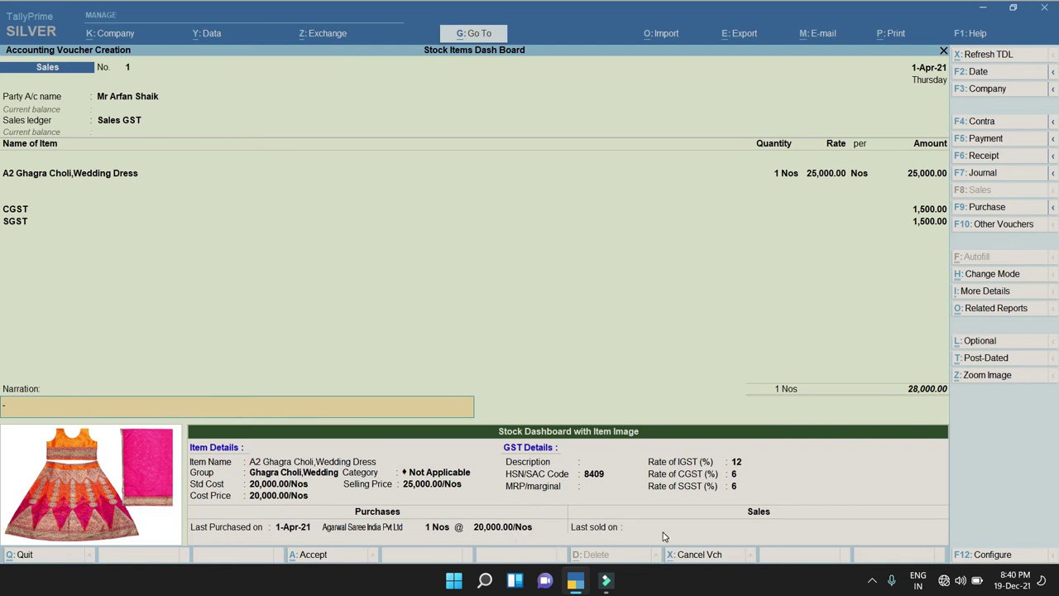
key("Return")
key("Return")
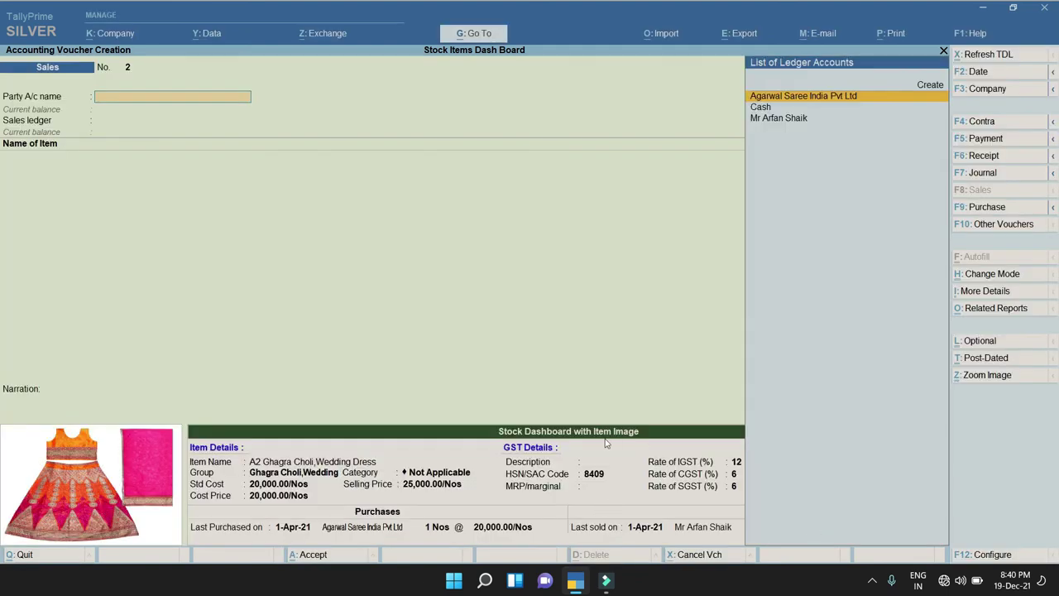
key("Escape")
key("Escape")
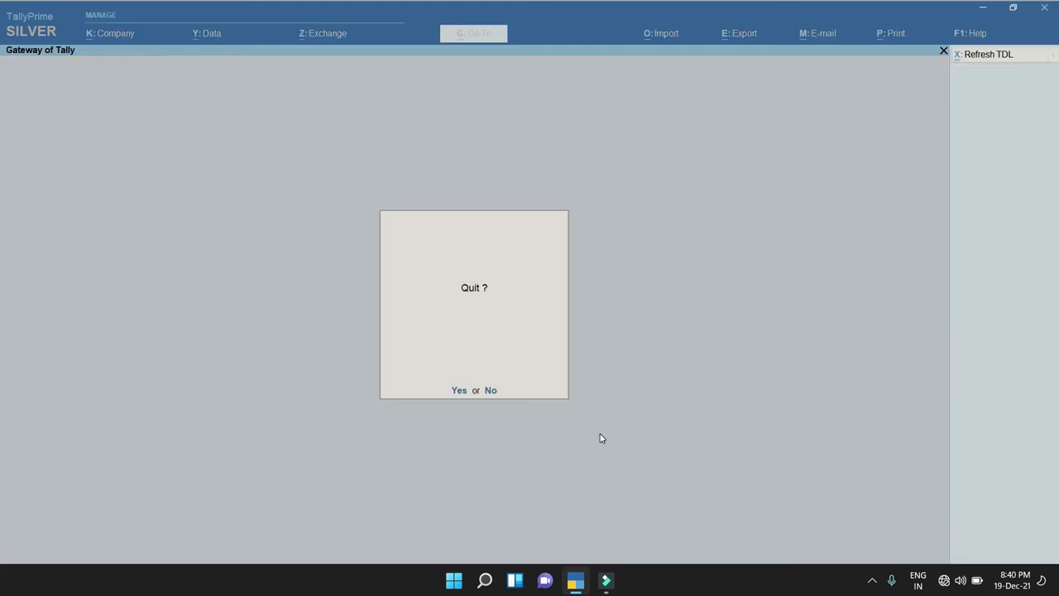
key("Escape")
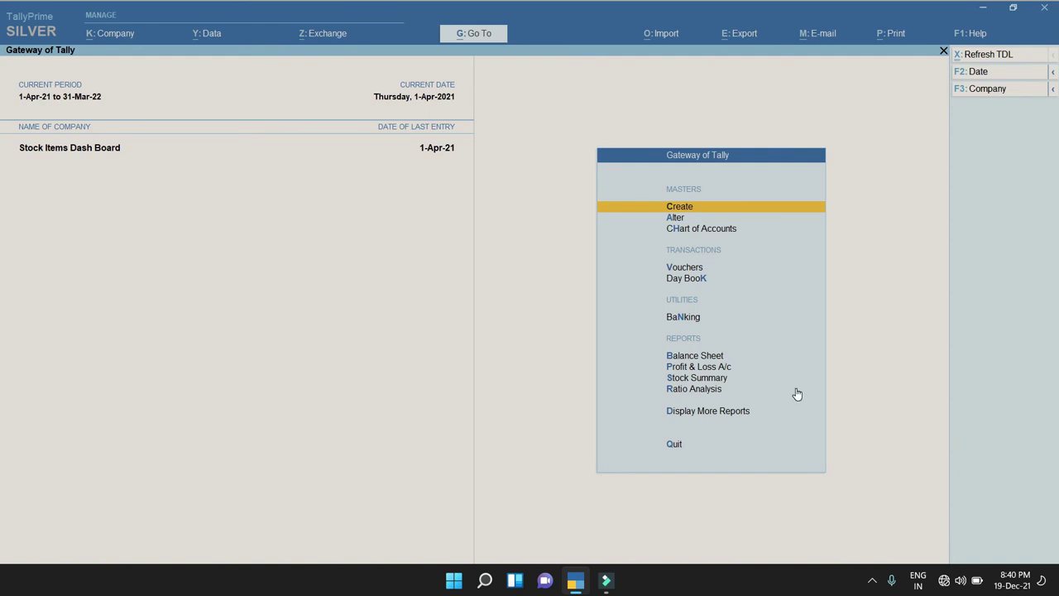
Open the Stock Summary report item-wise and show the stock dashboard below it.
key("Down")
key("Up")
key("Up")
key("Return")
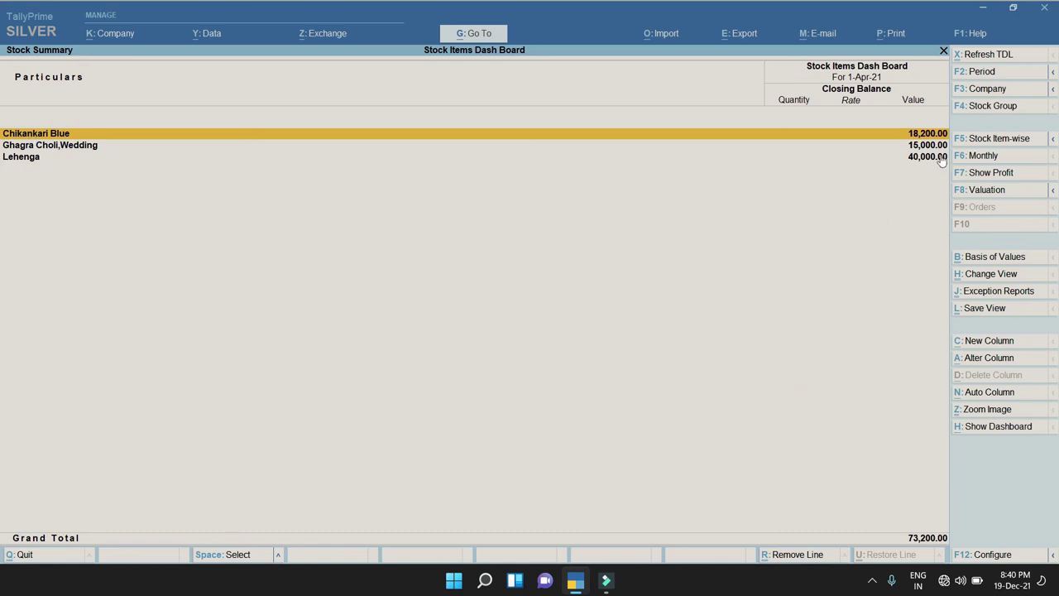
left_click(993, 141)
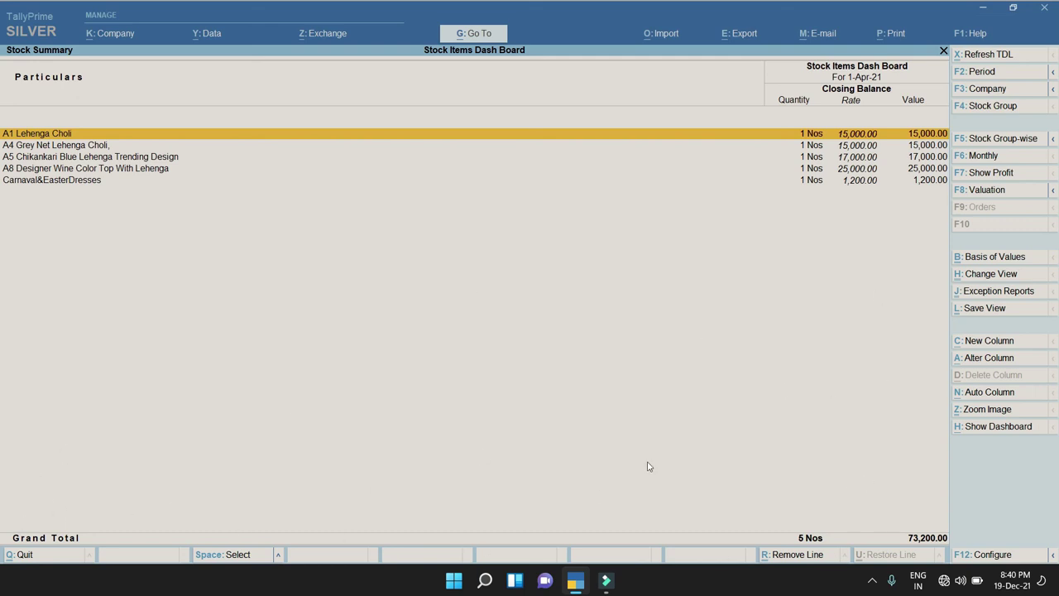
left_click(995, 428)
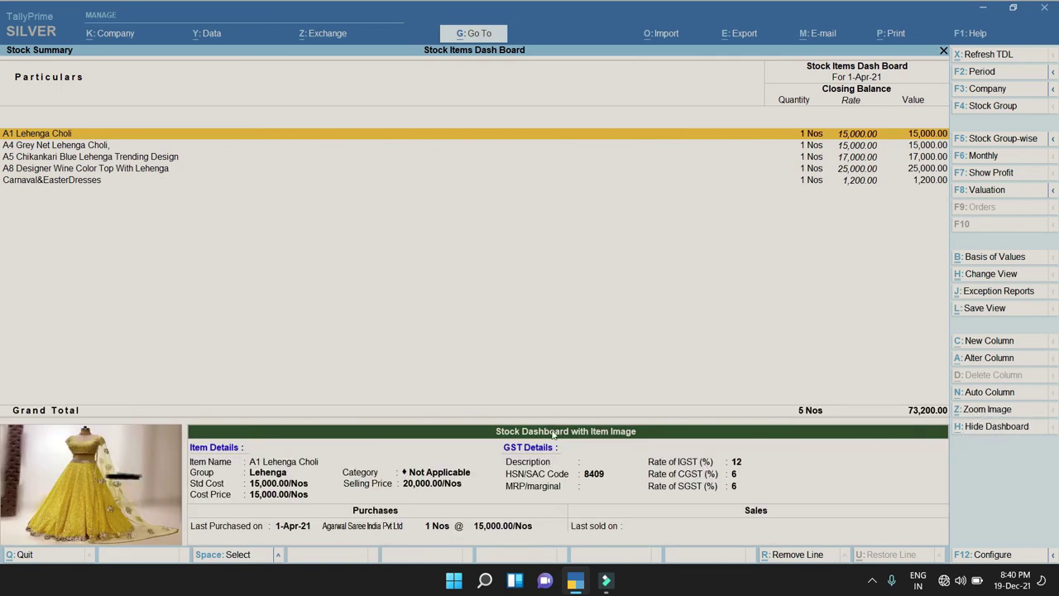
View the enlarged A1 Lehenga Choli image, and go through the listed stock items to examine each one's image and details.
key("alt+z")
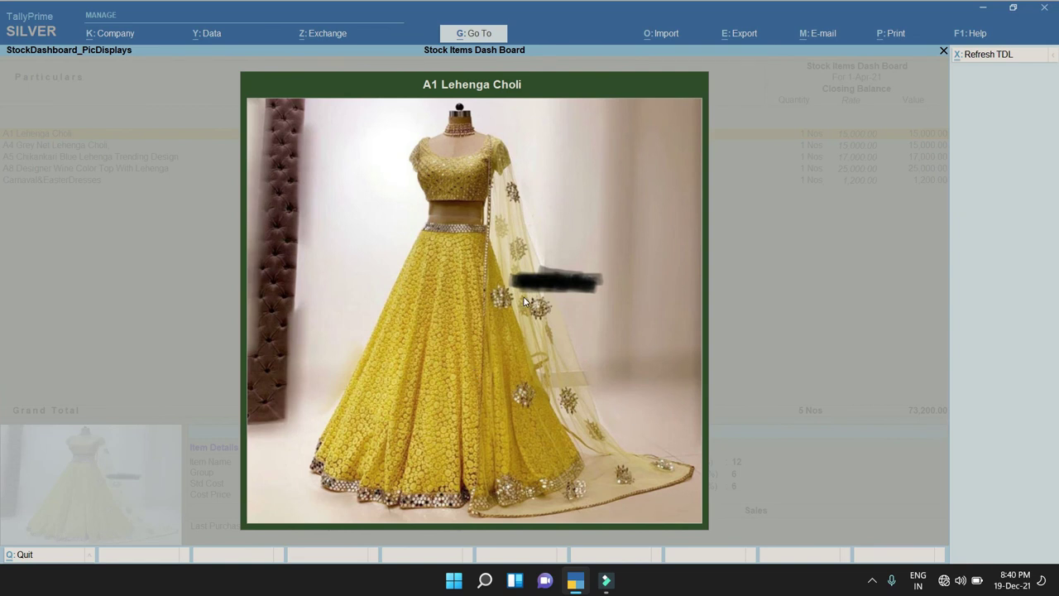
key("Escape")
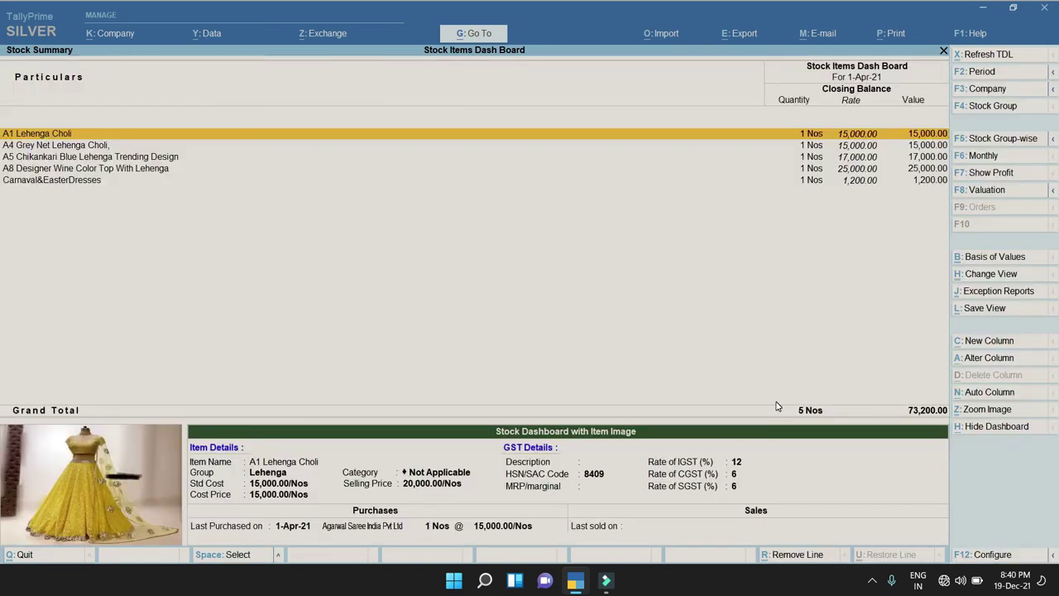
key("Down")
key("Down")
key("Down")
key("Down")
key("Up")
key("Up")
key("Down")
key("Down")
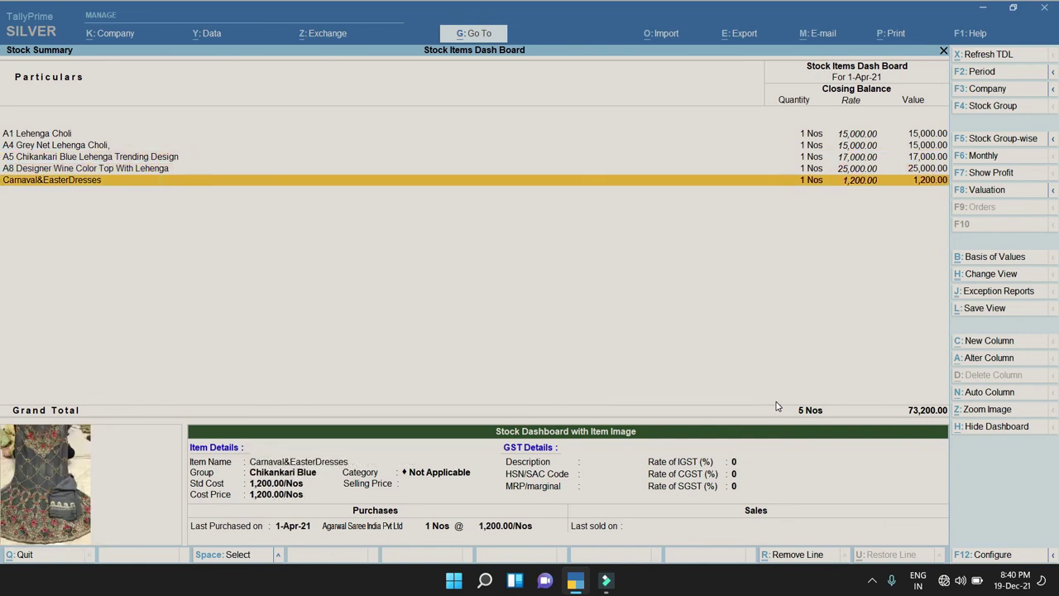
key("Up")
key("Up")
key("Up")
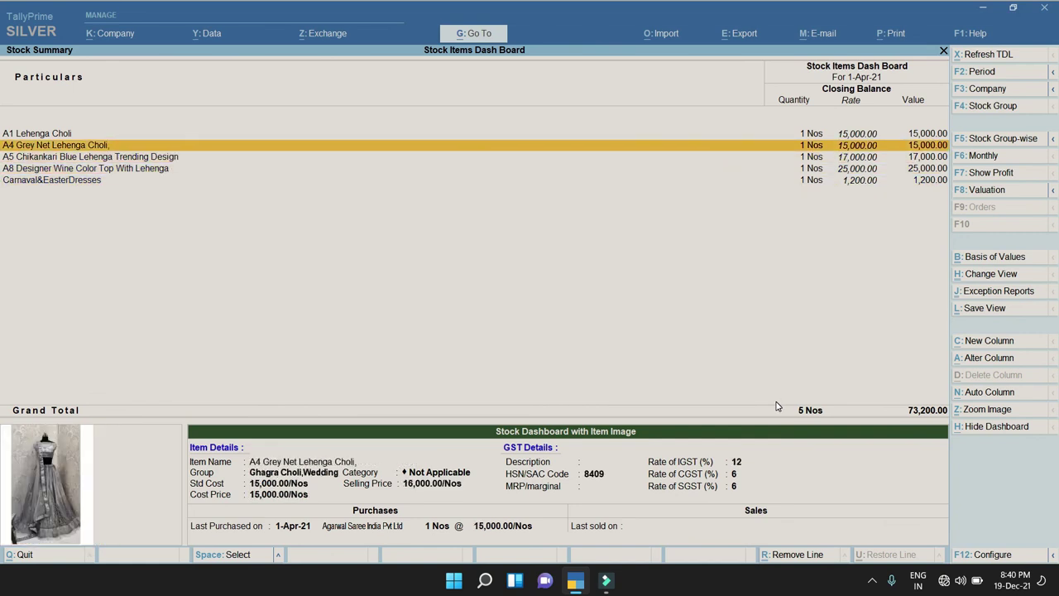
key("Escape")
key("Escape")
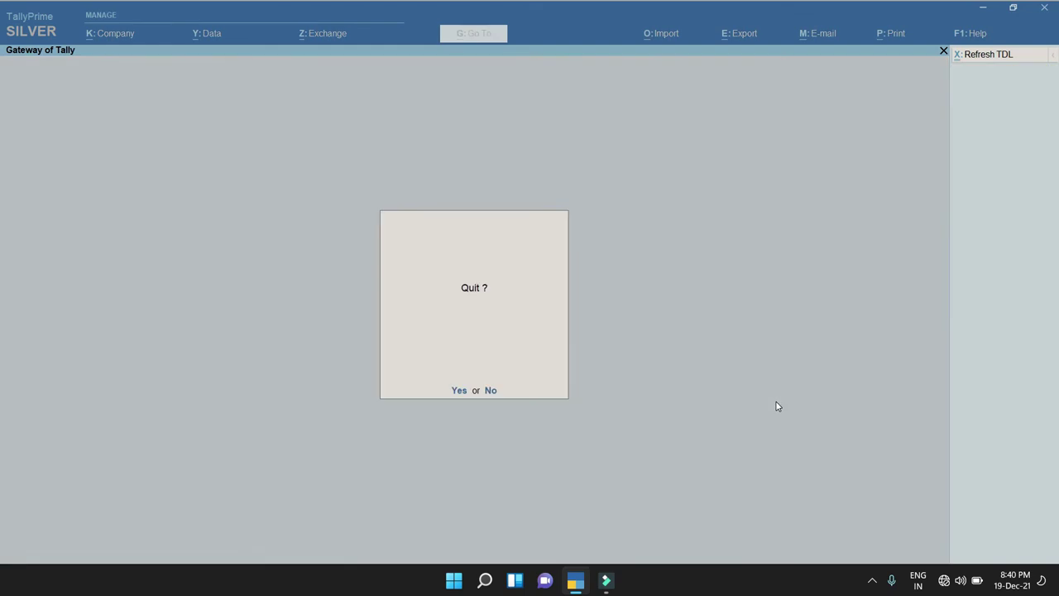
key("Escape")
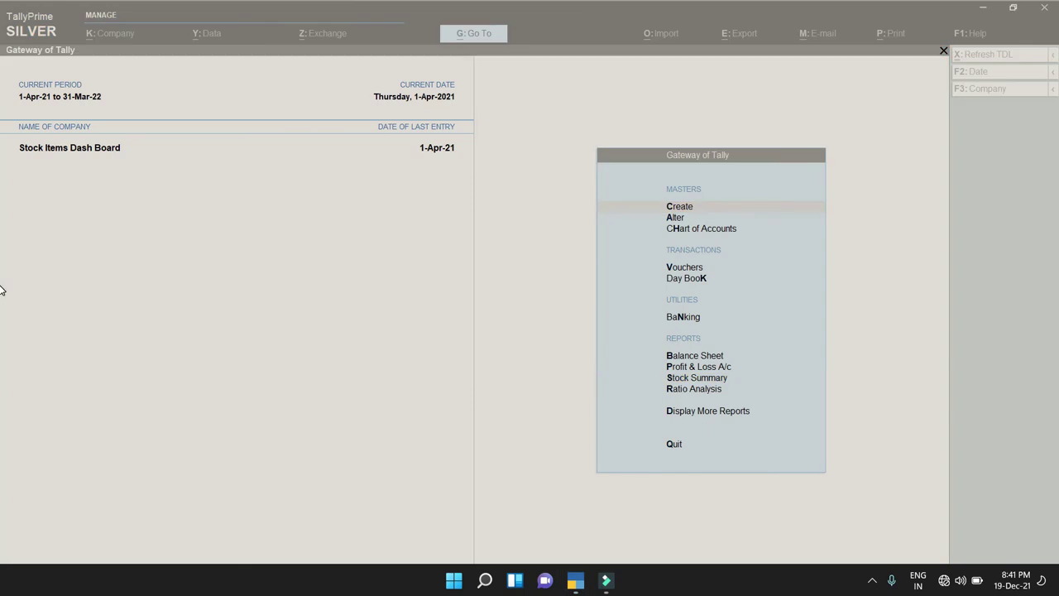